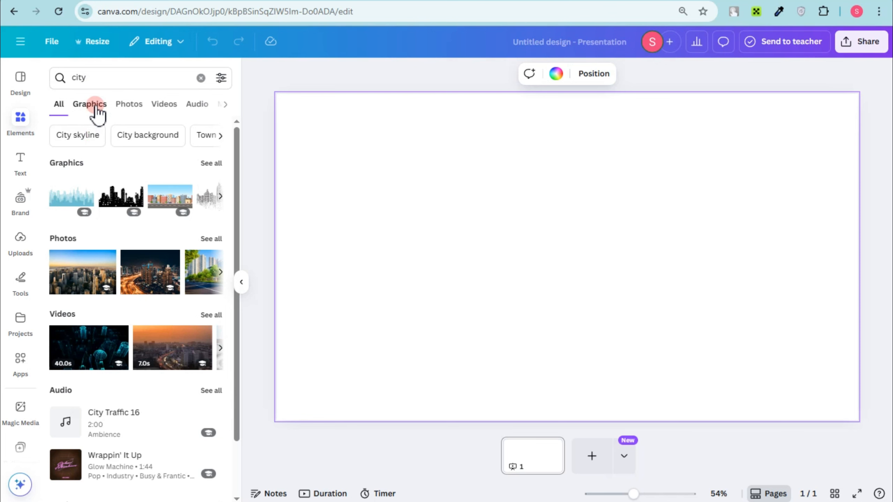
Restrict the city search results to graphics, insert the park scene with benches and lampposts, and set it as the page background.
{"action": "left_click", "coordinate": [92, 104]}
{"action": "left_click", "coordinate": [102, 82]}
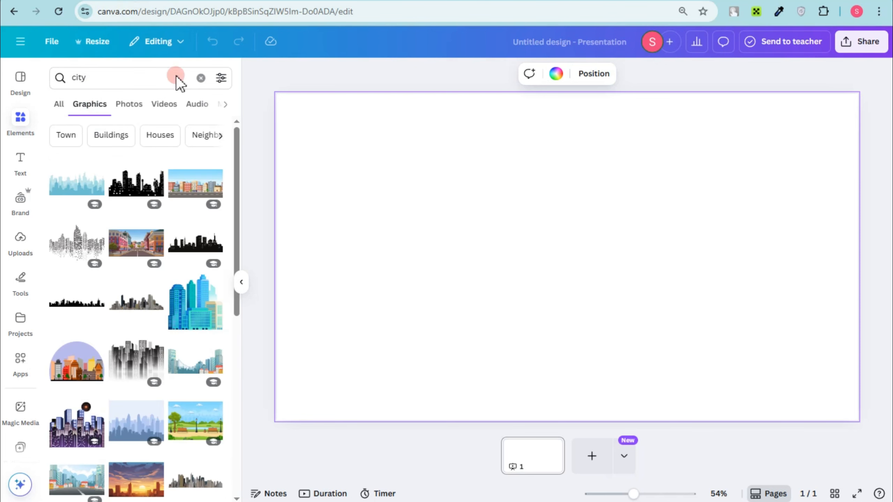
{"action": "left_click", "coordinate": [197, 420]}
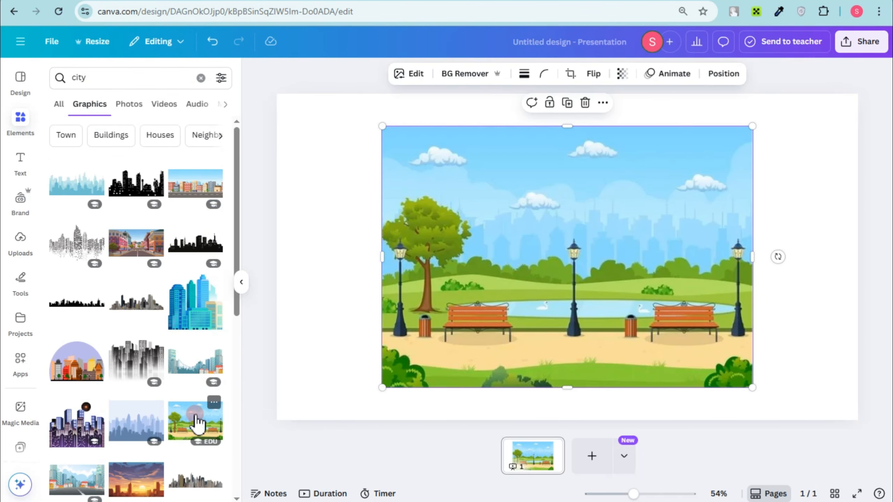
{"action": "right_click", "coordinate": [530, 314]}
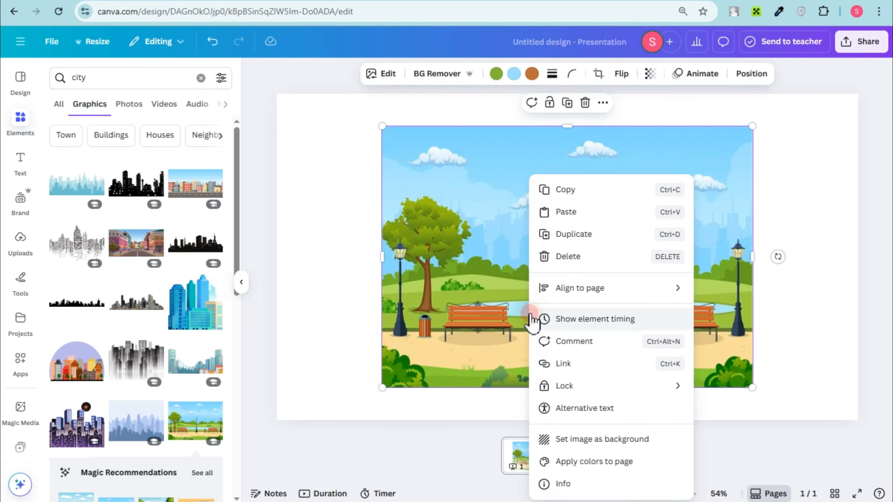
{"action": "left_click", "coordinate": [632, 444]}
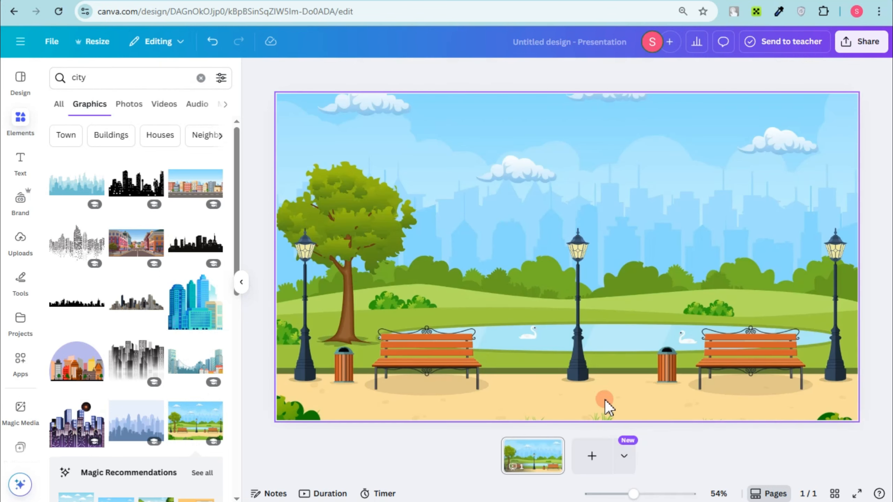
Search the graphics for "walking" instead of "city".
{"action": "left_click", "coordinate": [89, 124]}
{"action": "left_click", "coordinate": [101, 77]}
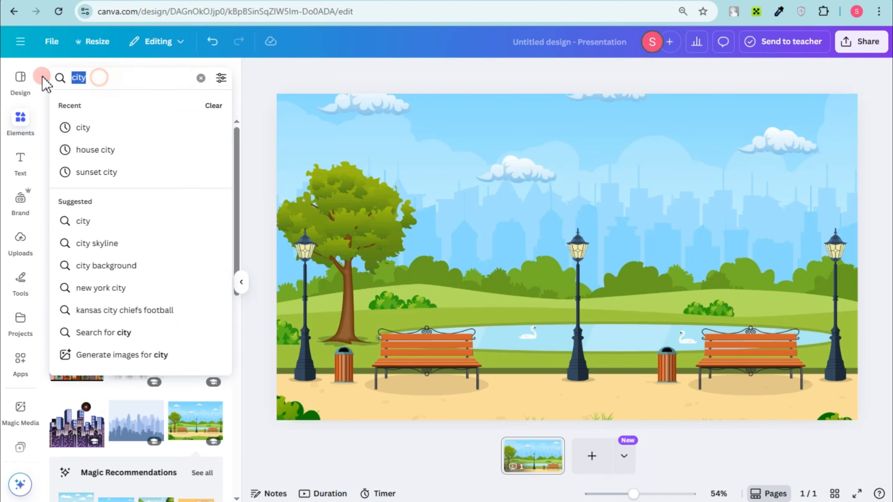
{"action": "key", "text": "BackSpace"}
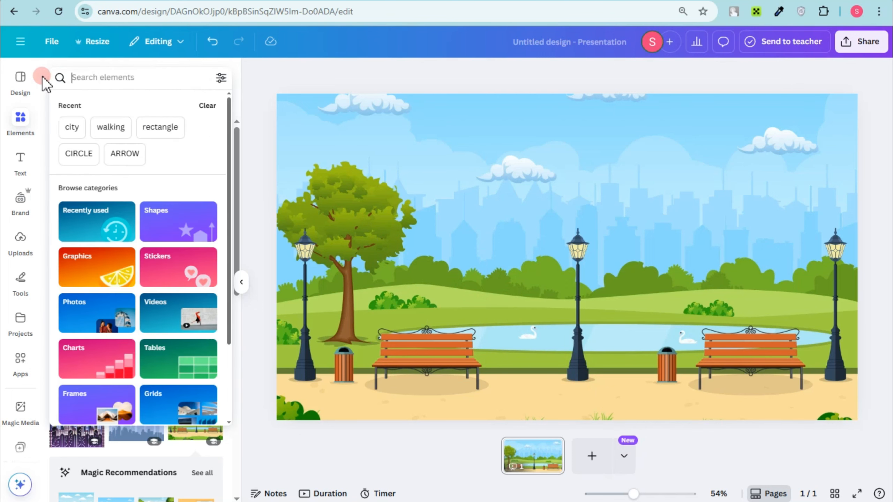
{"action": "type", "text": "walking"}
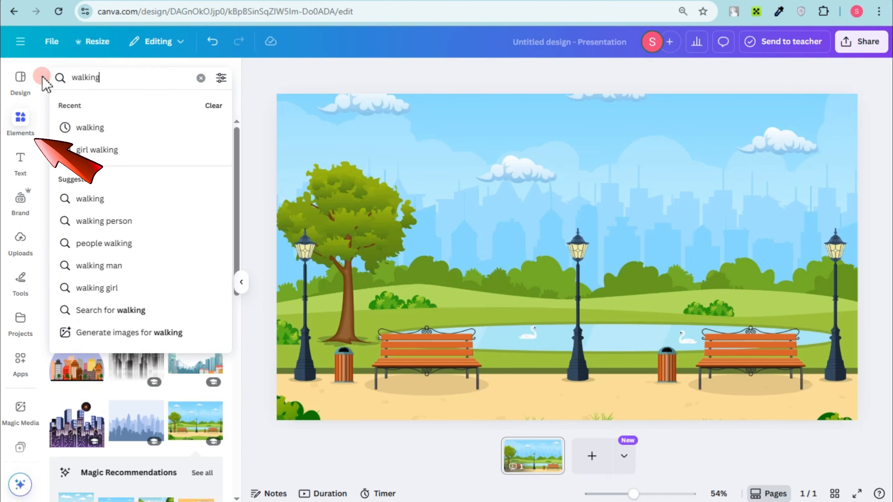
{"action": "key", "text": "Return"}
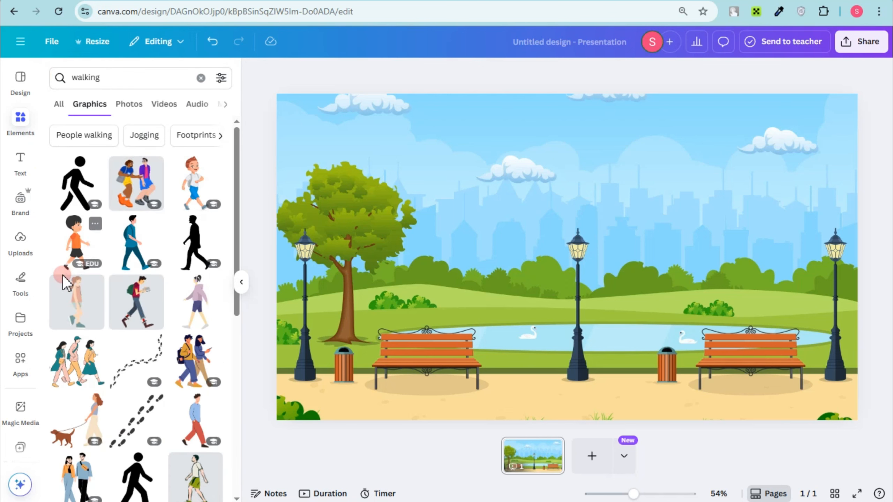
Add the walking girl with the ponytail, scaled down and placed on the path at the left end of the park scene.
{"action": "left_click", "coordinate": [85, 312]}
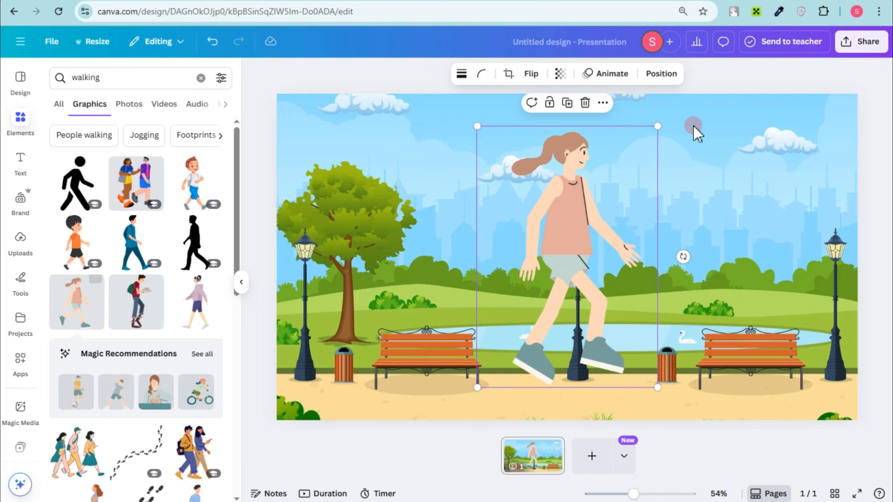
{"action": "left_click_drag", "start_coordinate": [657, 126], "coordinate": [569, 228]}
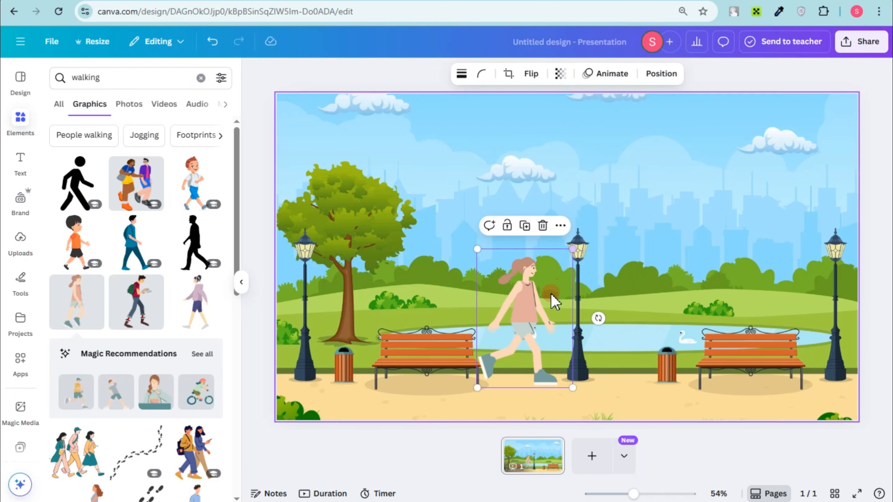
{"action": "left_click_drag", "start_coordinate": [552, 303], "coordinate": [367, 330]}
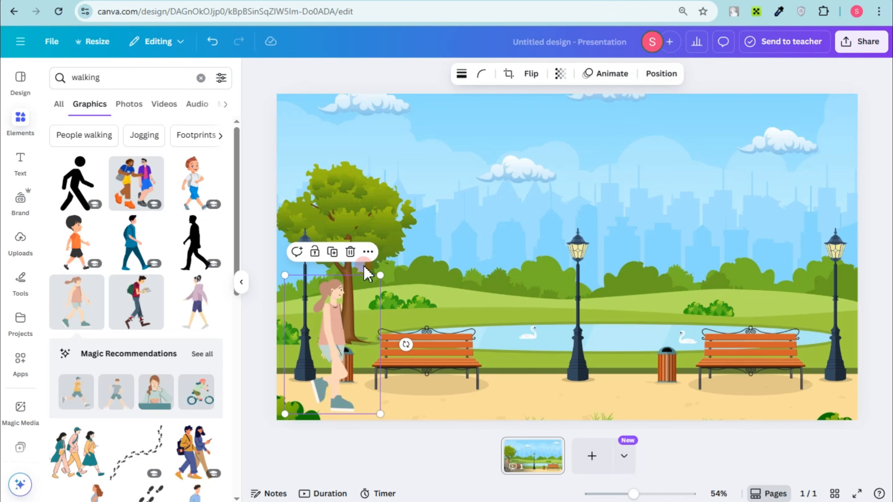
Create a custom animation for the girl that moves her along the path to the far-right lamppost.
{"action": "left_click", "coordinate": [629, 72]}
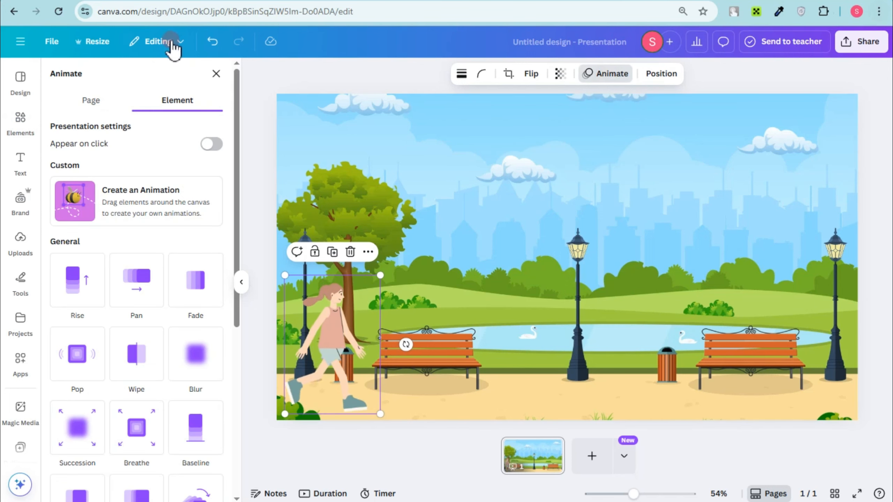
{"action": "left_click", "coordinate": [130, 207]}
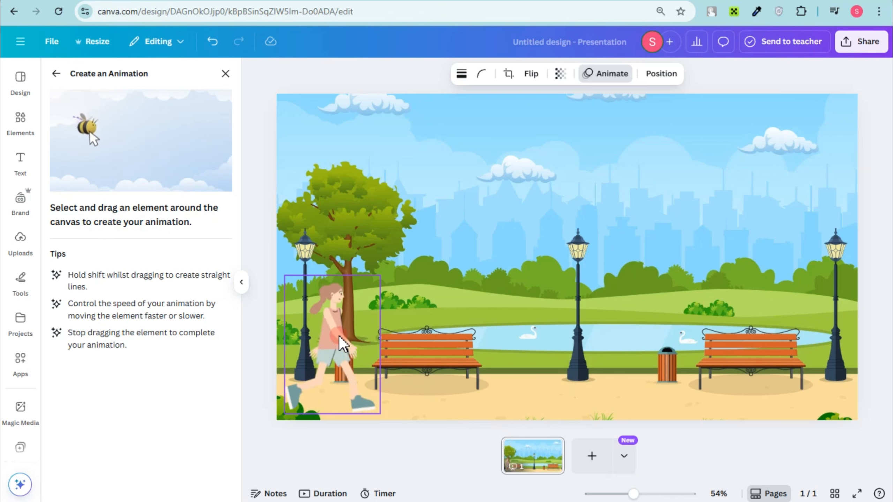
{"action": "left_click_drag", "start_coordinate": [340, 337], "coordinate": [550, 347]}
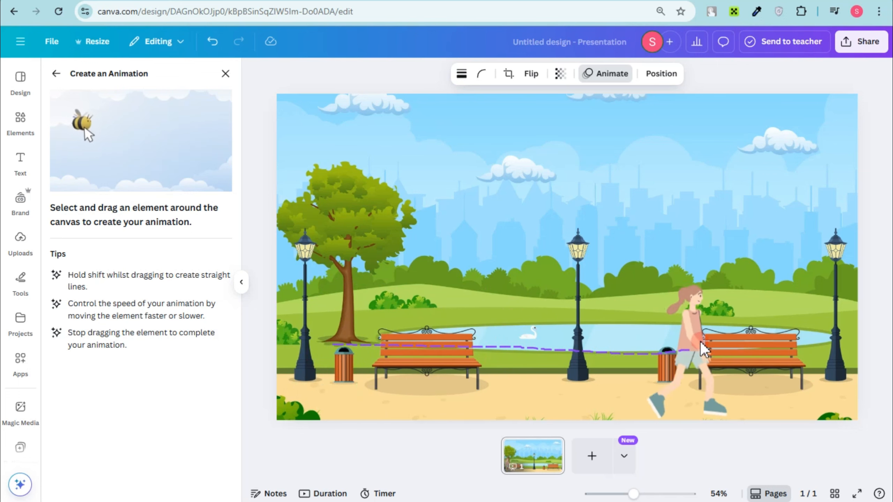
{"action": "left_click_drag", "start_coordinate": [766, 347], "coordinate": [843, 347]}
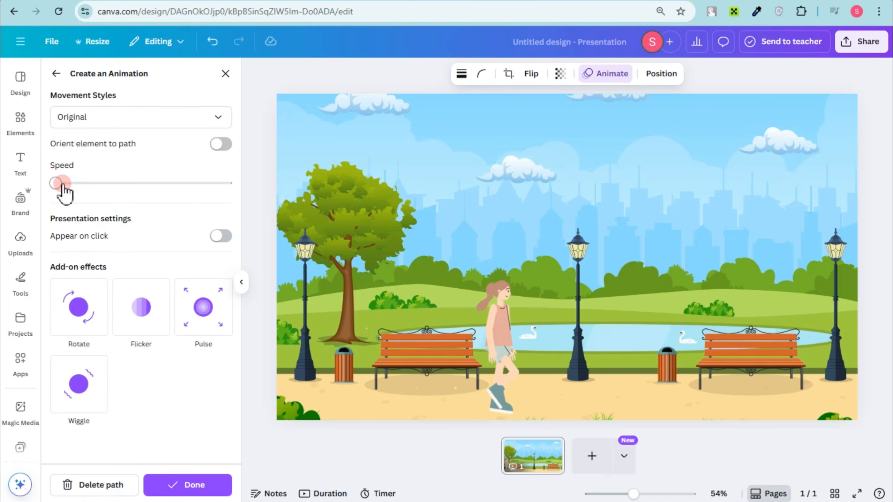
Slightly raise the speed of the girl's path animation, set its movement style to Steady, and finish it.
{"action": "left_click_drag", "start_coordinate": [56, 183], "coordinate": [58, 183]}
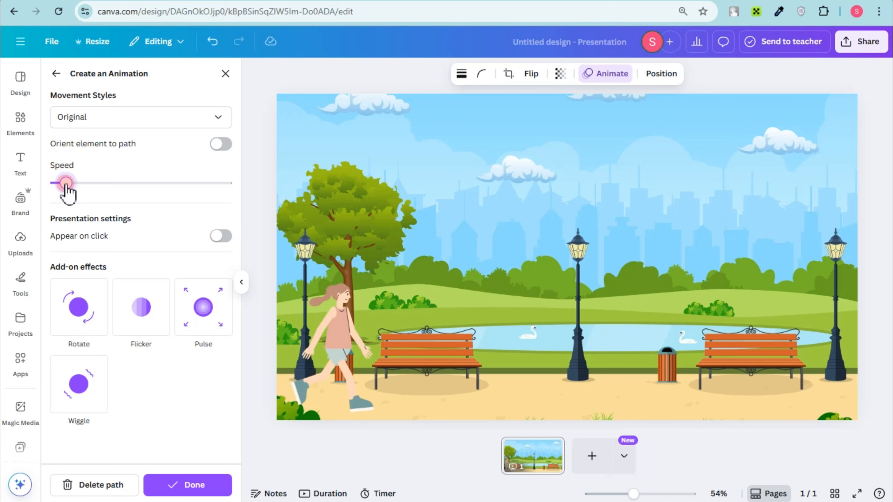
{"action": "left_click", "coordinate": [70, 118]}
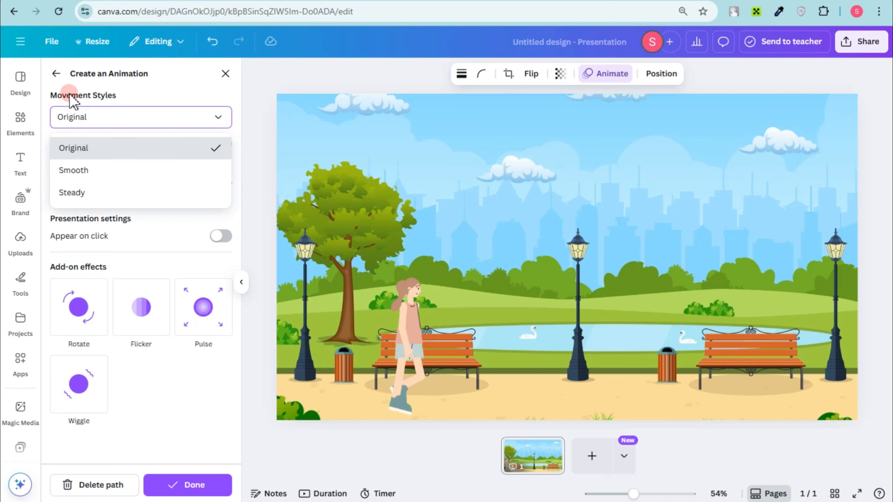
{"action": "left_click", "coordinate": [88, 170]}
{"action": "left_click", "coordinate": [96, 121]}
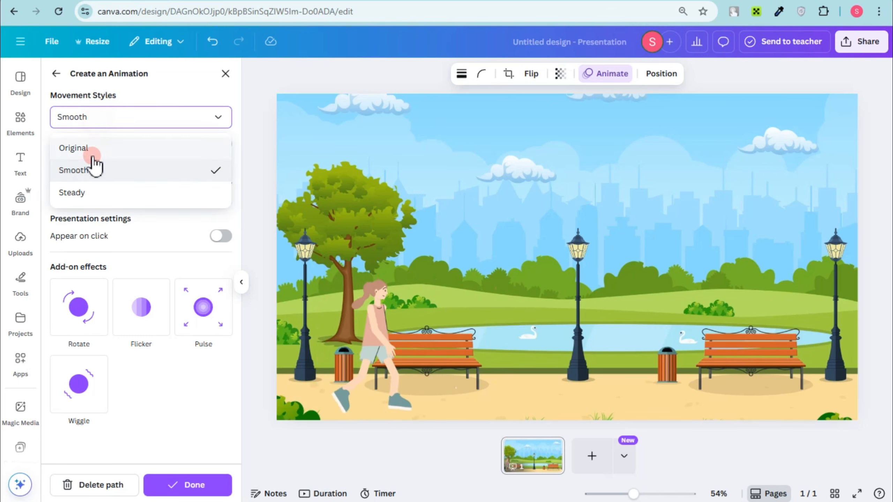
{"action": "left_click", "coordinate": [95, 194]}
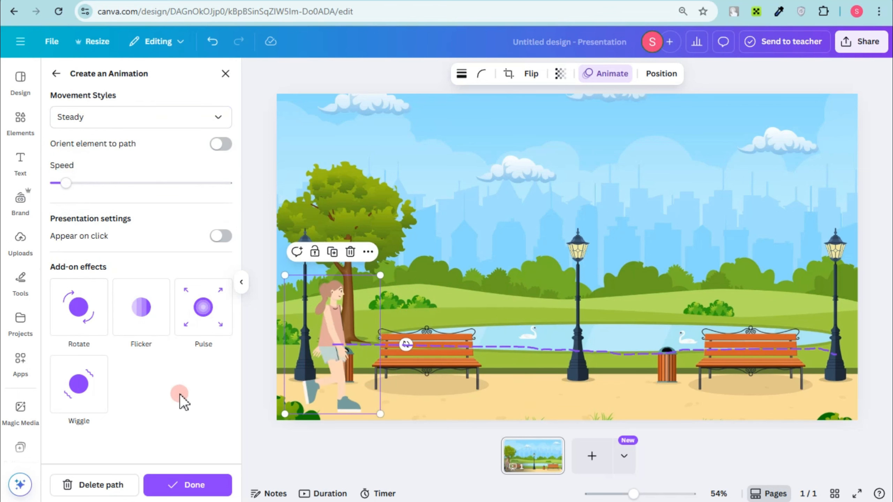
{"action": "left_click", "coordinate": [187, 486]}
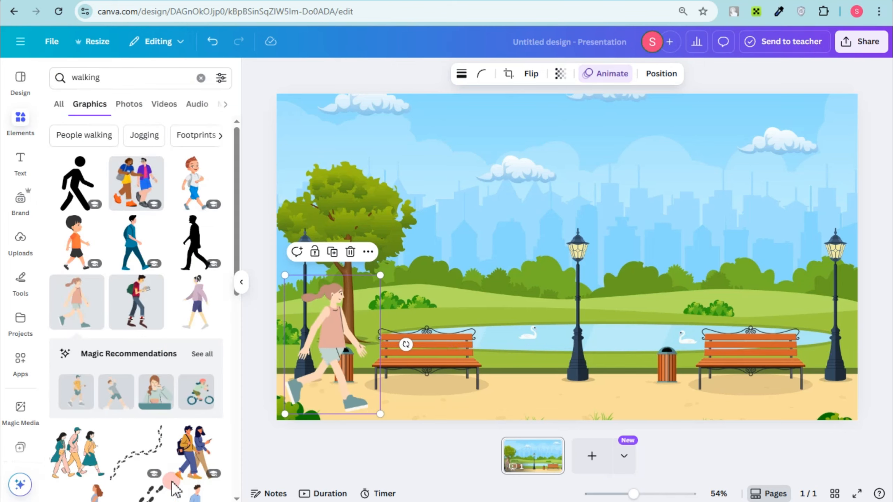
Preview the park page's animation in full screen and return to the editor.
{"action": "left_click", "coordinate": [859, 495]}
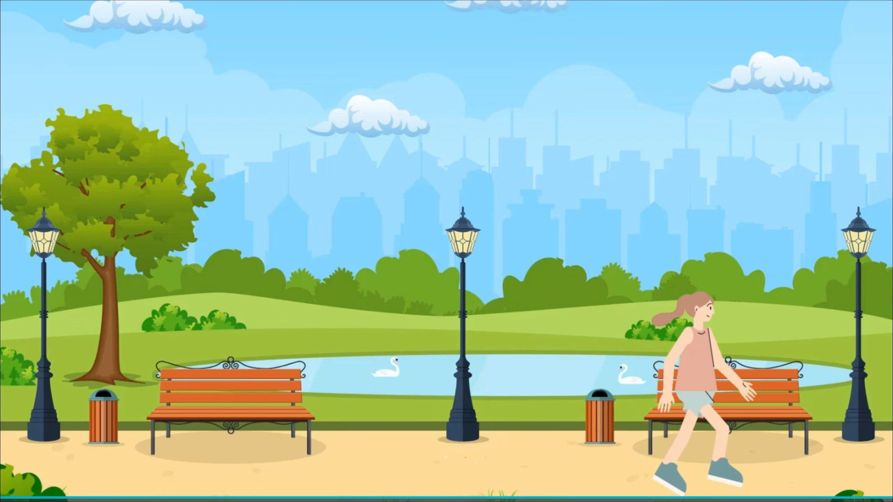
{"action": "key", "text": "Escape"}
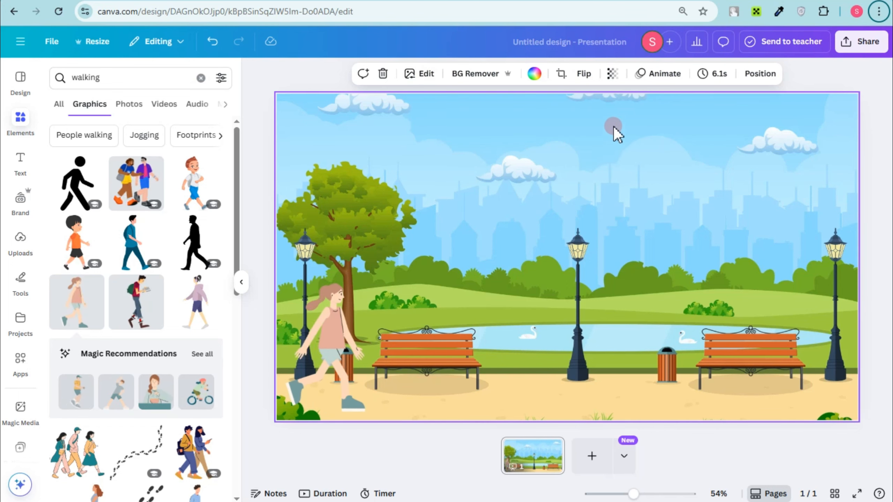
Add a second page and insert the street graphic with red and orange buildings from a "city" graphics search.
{"action": "left_click", "coordinate": [591, 456]}
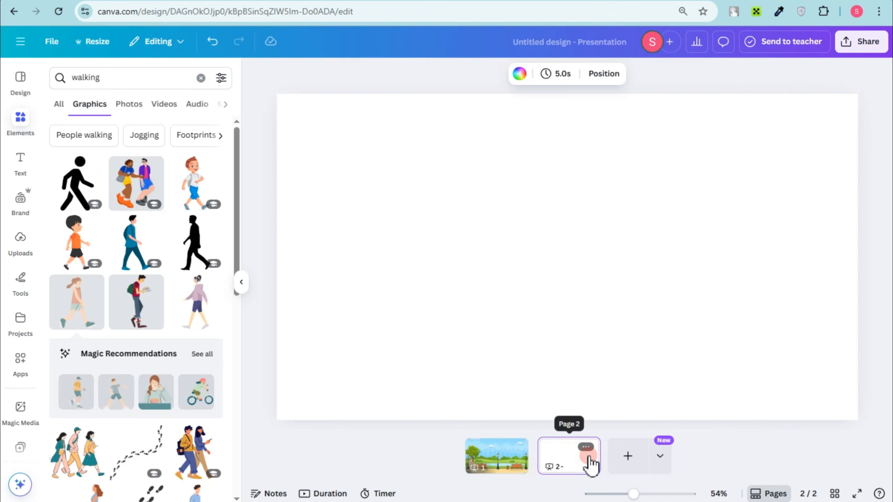
{"action": "left_click", "coordinate": [125, 85]}
{"action": "left_click", "coordinate": [110, 81]}
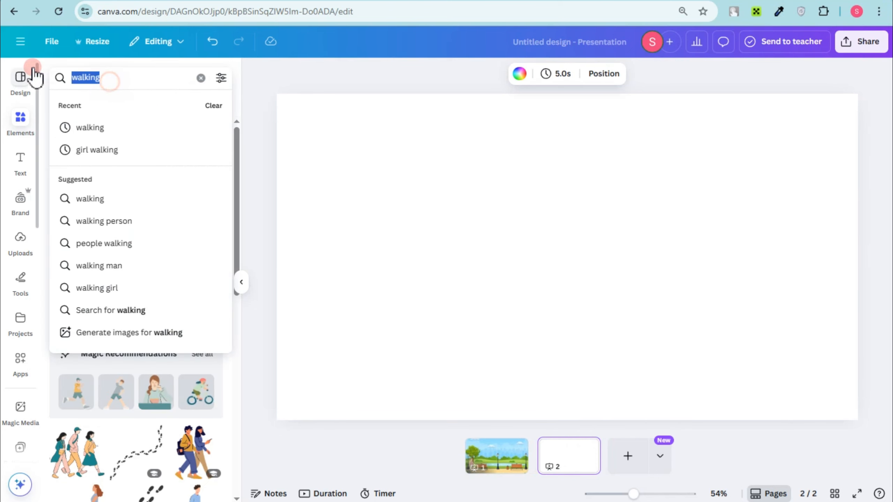
{"action": "type", "text": "city"}
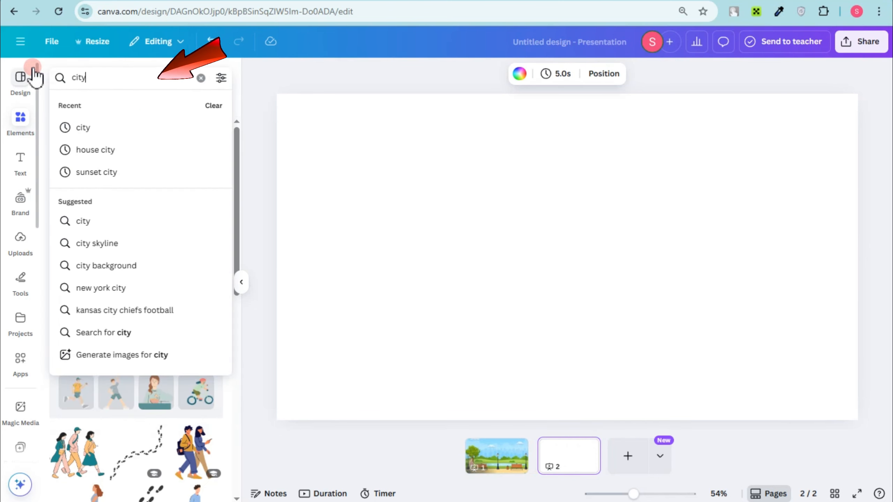
{"action": "key", "text": "Return"}
{"action": "left_click", "coordinate": [306, 148]}
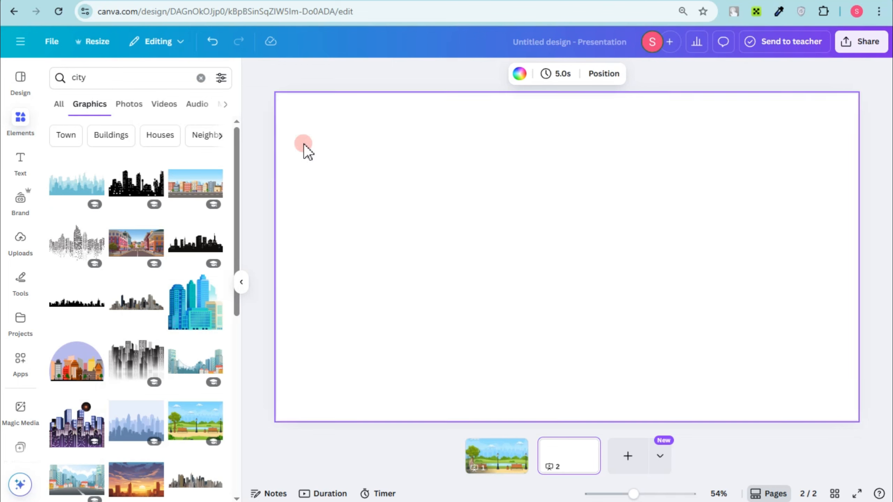
{"action": "left_click", "coordinate": [137, 247]}
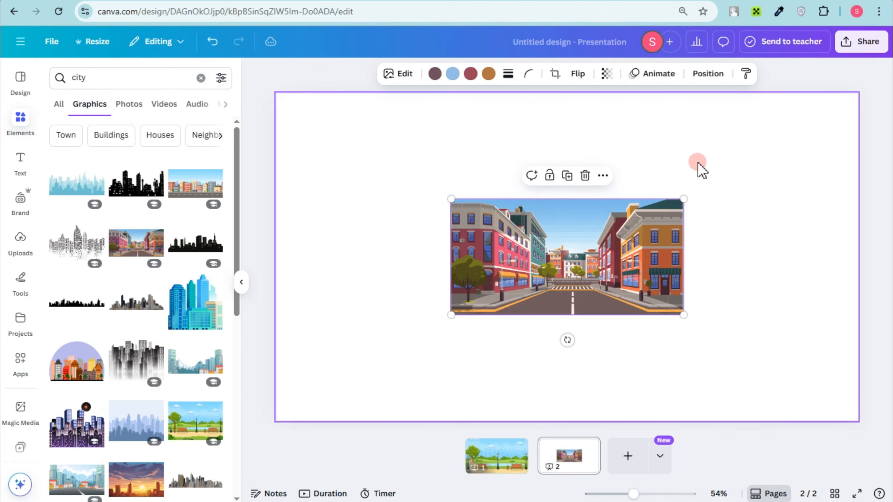
Enlarge and position the street graphic so its red building and left sidewalk fill the whole second page.
{"action": "left_click_drag", "start_coordinate": [684, 199], "coordinate": [874, 104]}
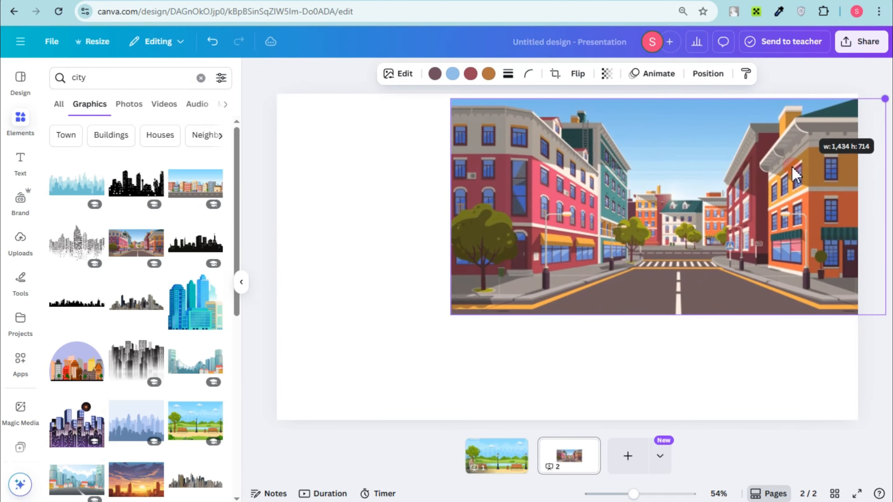
{"action": "left_click_drag", "start_coordinate": [658, 213], "coordinate": [762, 203]}
{"action": "left_click_drag", "start_coordinate": [554, 296], "coordinate": [262, 428]}
{"action": "key", "text": "ctrl+z"}
{"action": "left_click_drag", "start_coordinate": [380, 410], "coordinate": [267, 427]}
{"action": "key", "text": "ctrl+z"}
{"action": "left_click_drag", "start_coordinate": [363, 395], "coordinate": [246, 411]}
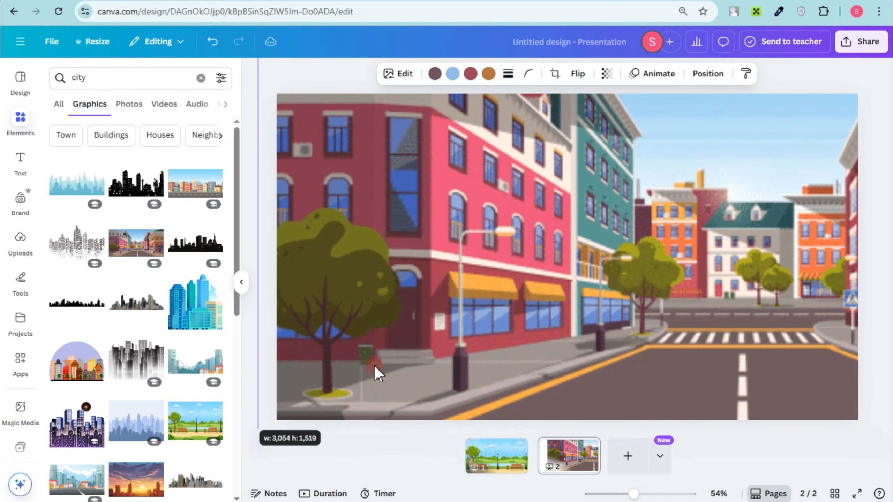
{"action": "left_click_drag", "start_coordinate": [397, 353], "coordinate": [460, 313]}
{"action": "left_click_drag", "start_coordinate": [321, 409], "coordinate": [272, 422]}
{"action": "key", "text": "ctrl+z"}
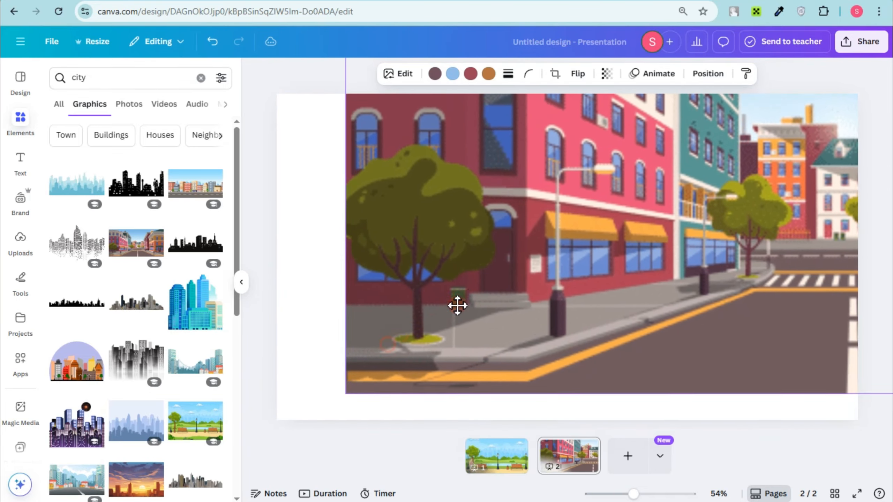
{"action": "left_click_drag", "start_coordinate": [345, 399], "coordinate": [277, 421]}
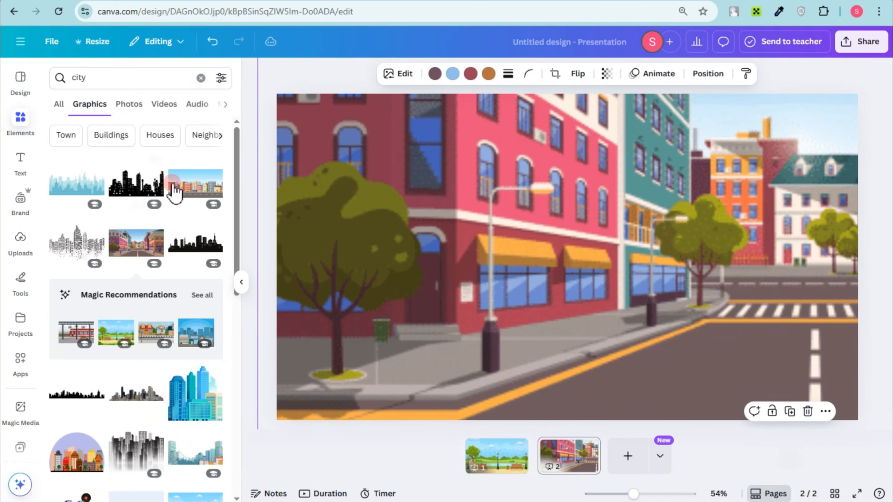
Search the graphics for "walking" and browse the figures for the street scene.
{"action": "left_click", "coordinate": [140, 86]}
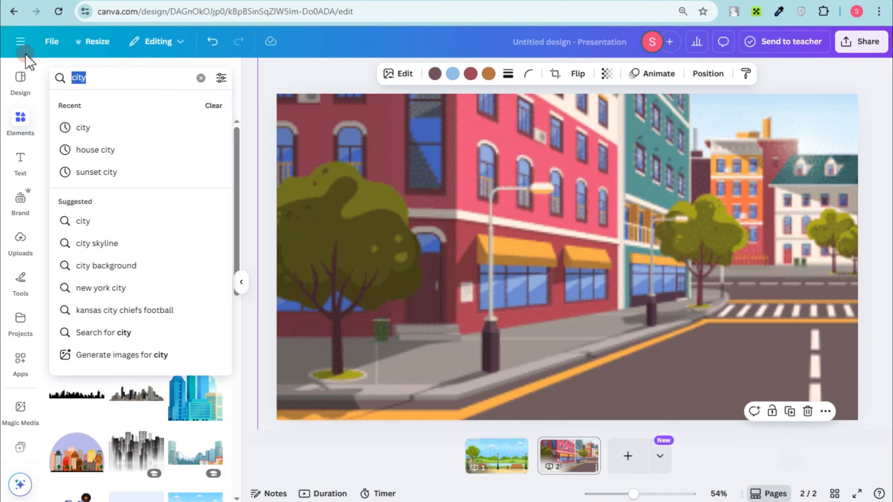
{"action": "type", "text": "walking"}
{"action": "key", "text": "Return"}
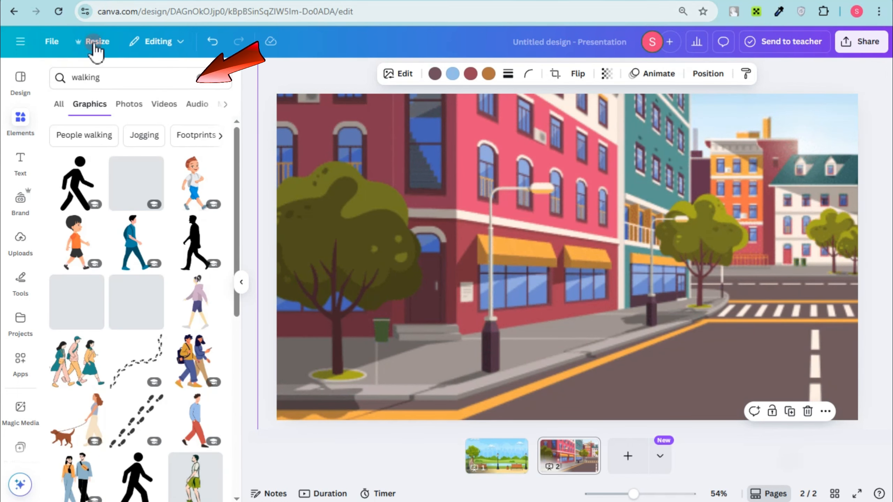
{"action": "scroll", "coordinate": [156, 343], "scroll_direction": "down", "scroll_amount": 5}
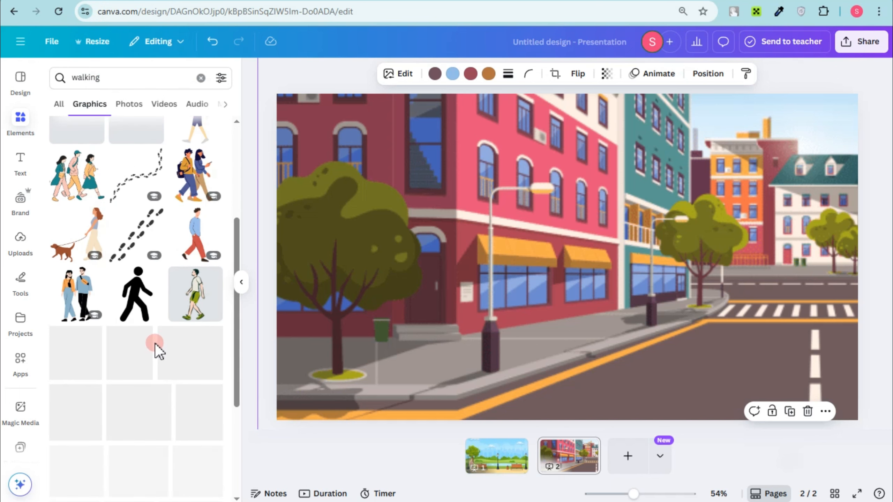
{"action": "scroll", "coordinate": [169, 246], "scroll_direction": "up", "scroll_amount": 5}
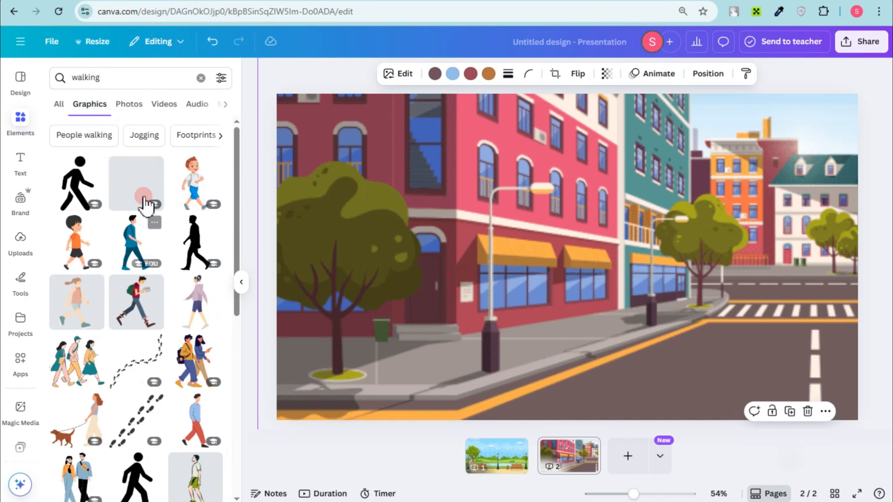
Insert the walking girl in the peach top, shrink her, and place her on the sidewalk in the street page's lower-left corner.
{"action": "left_click", "coordinate": [80, 308]}
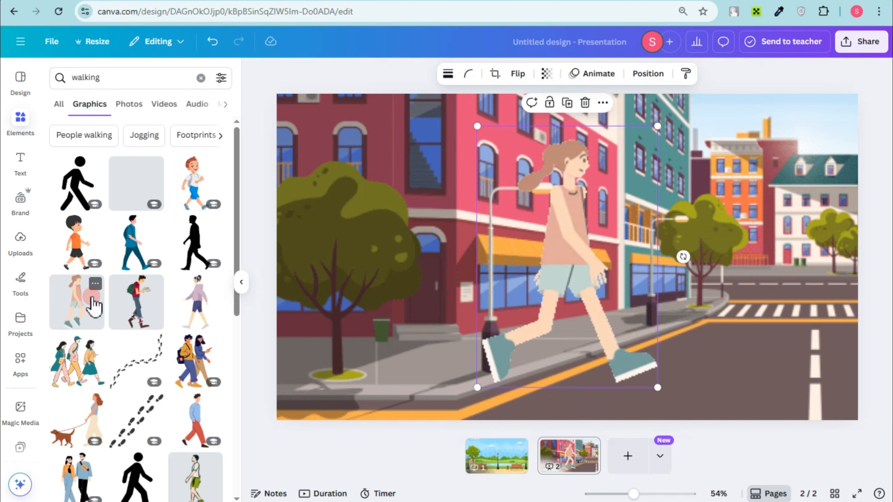
{"action": "left_click_drag", "start_coordinate": [647, 133], "coordinate": [545, 282]}
{"action": "left_click_drag", "start_coordinate": [469, 342], "coordinate": [383, 355]}
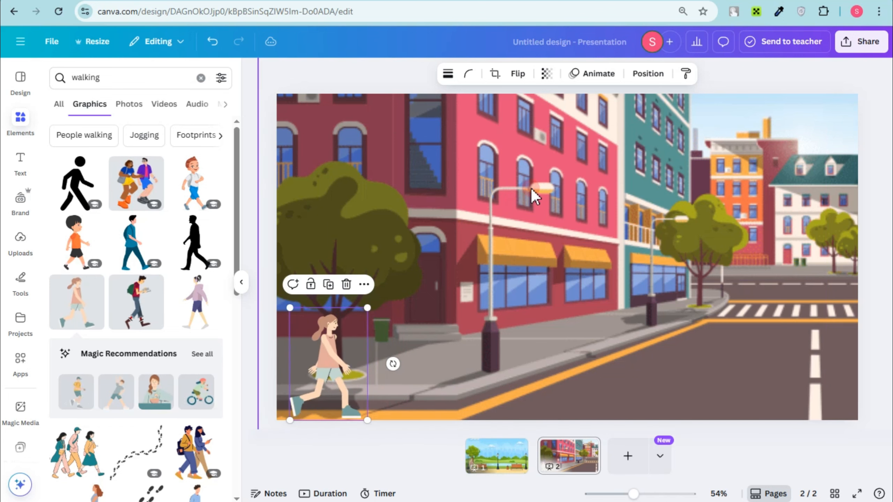
Give the street background a custom animation path that slides it leftward until the orange corner building fills the page's right half.
{"action": "left_click", "coordinate": [513, 183]}
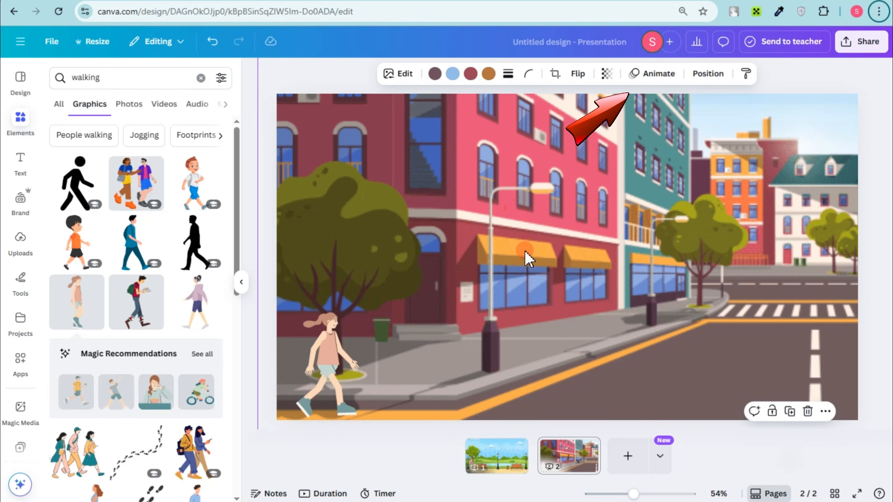
{"action": "left_click", "coordinate": [662, 74]}
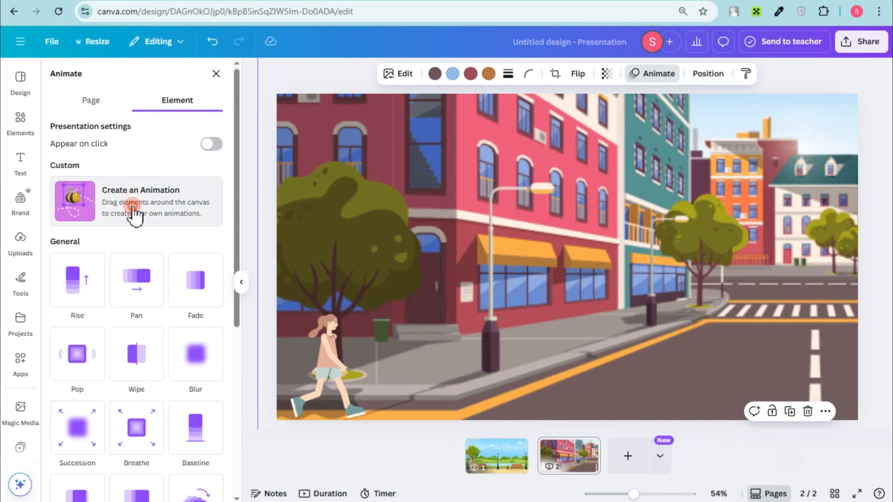
{"action": "left_click", "coordinate": [134, 211]}
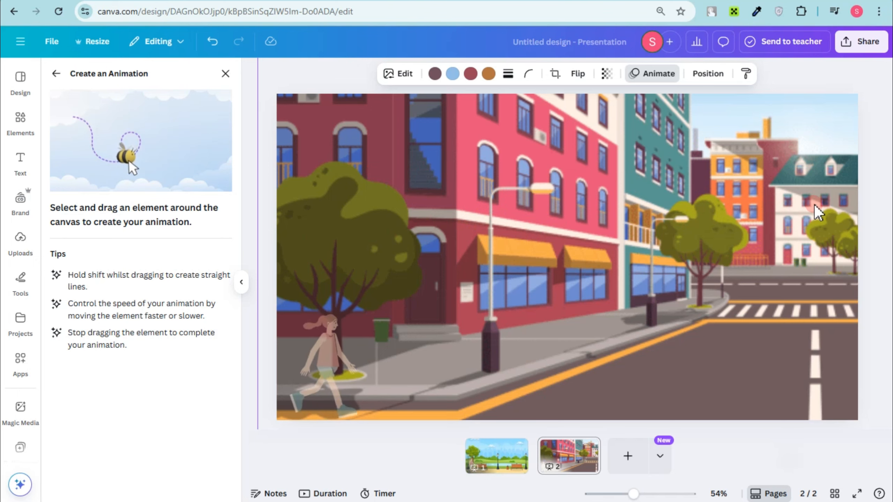
{"action": "mouse_move", "coordinate": [849, 203]}
{"action": "left_mouse_down"}
{"action": "mouse_move", "coordinate": [643, 258]}
{"action": "mouse_move", "coordinate": [317, 245]}
{"action": "left_mouse_up"}
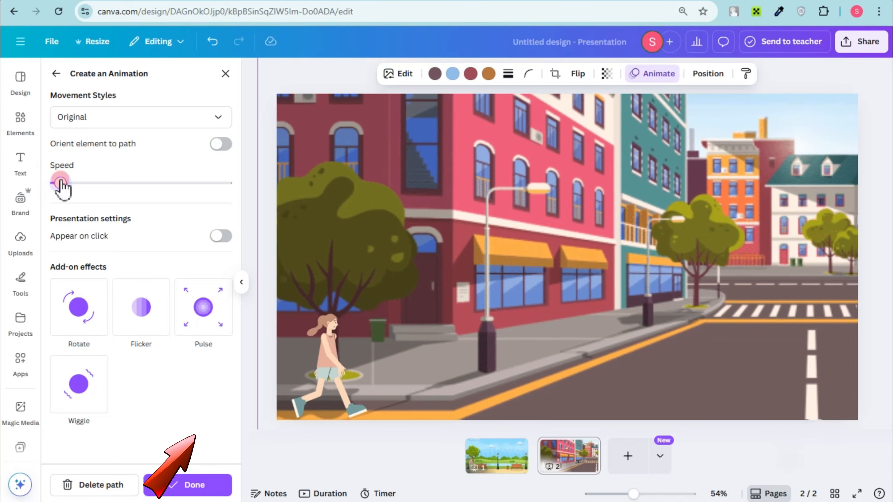
Set the street animation's movement style to Steady, finish it, and preview the page in full screen.
{"action": "left_click", "coordinate": [113, 119]}
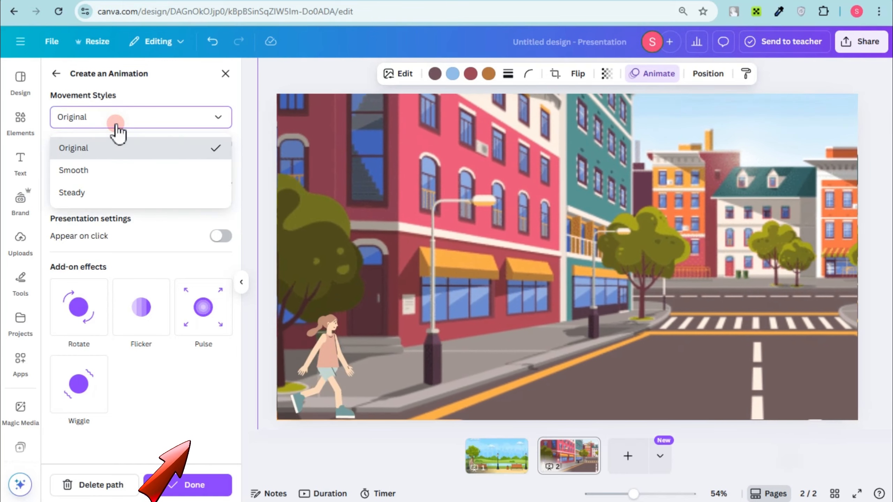
{"action": "left_click", "coordinate": [90, 191]}
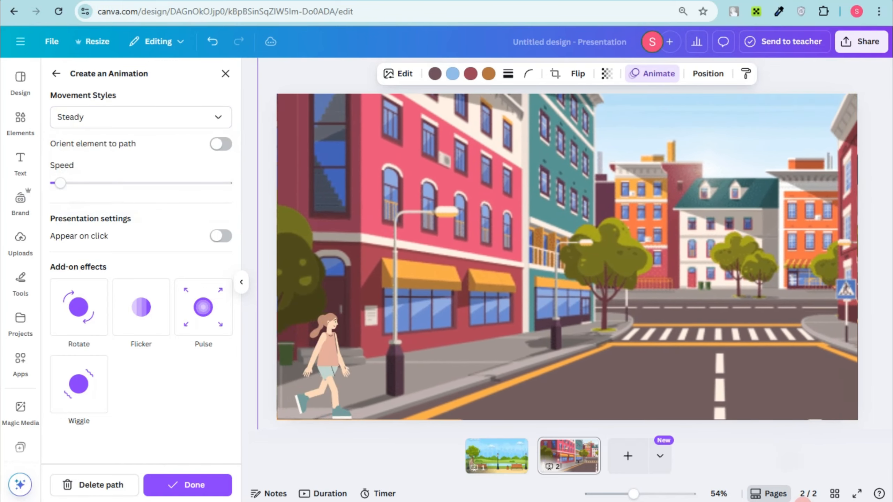
{"action": "left_click", "coordinate": [213, 480]}
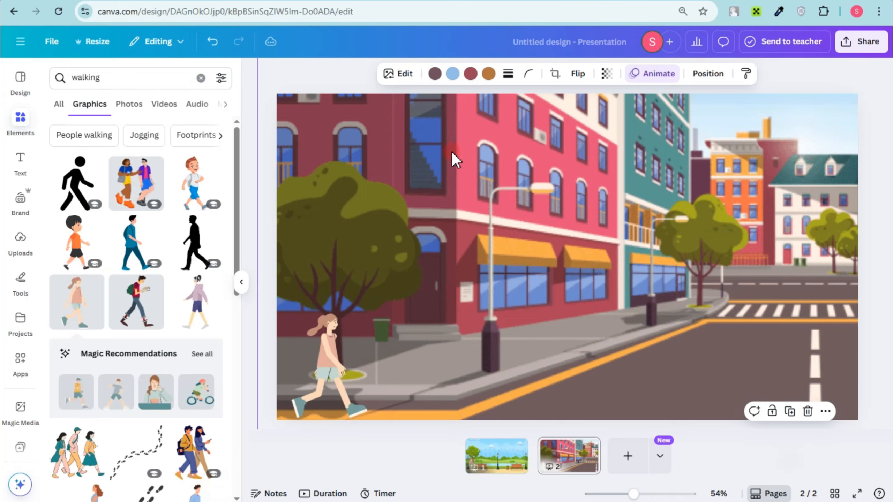
{"action": "left_click", "coordinate": [857, 494]}
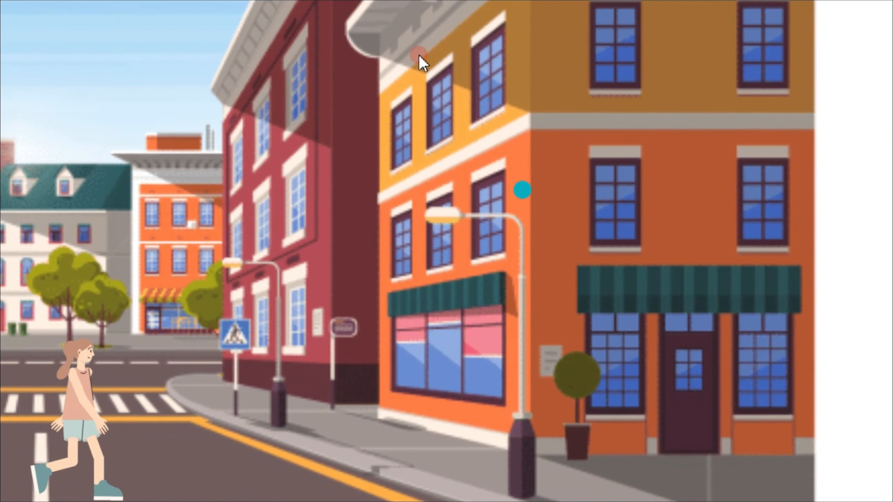
{"action": "key", "text": "Escape"}
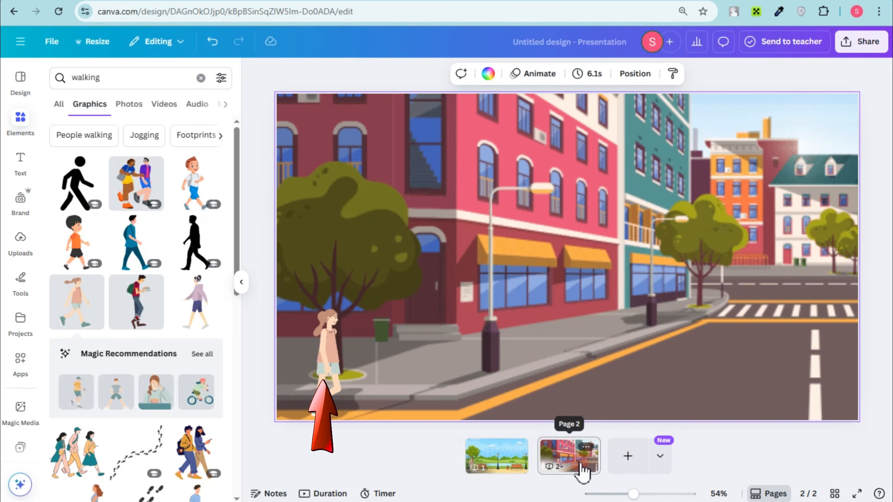
Add a third page and insert the street graphic with a row of colorful buildings from a "city" search, filling the page with it.
{"action": "left_click", "coordinate": [628, 456]}
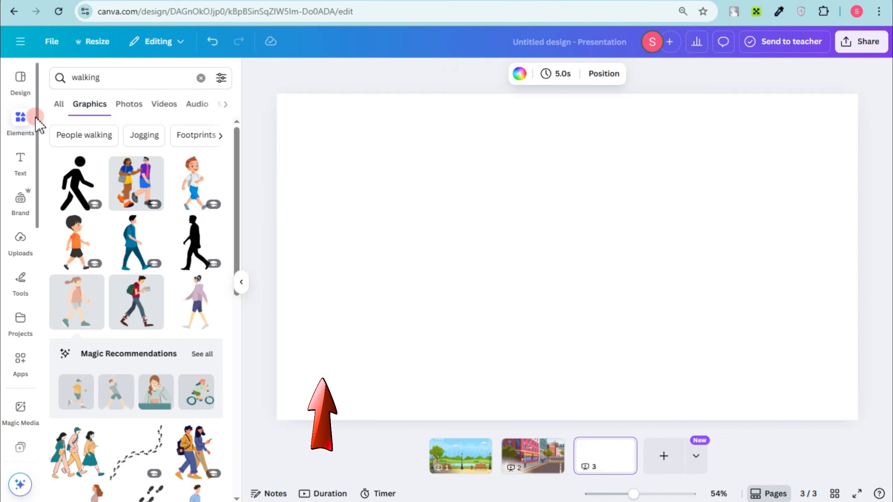
{"action": "left_click", "coordinate": [91, 77]}
{"action": "type", "text": "city"}
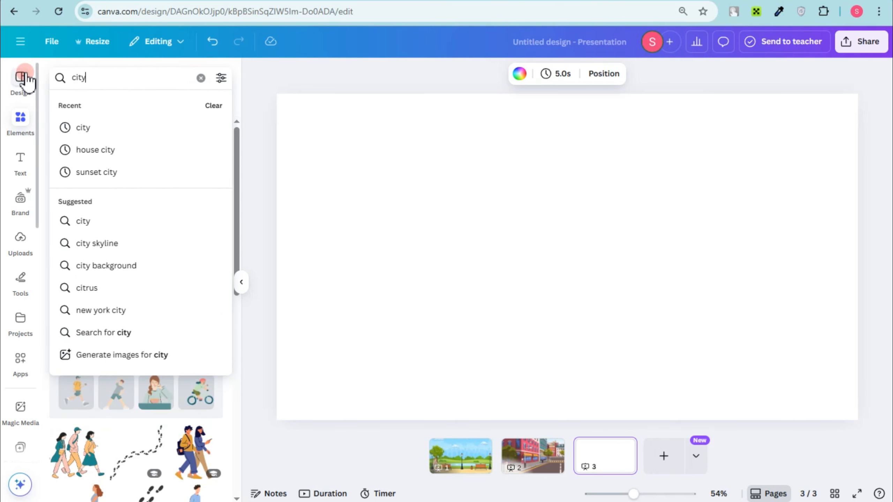
{"action": "key", "text": "Return"}
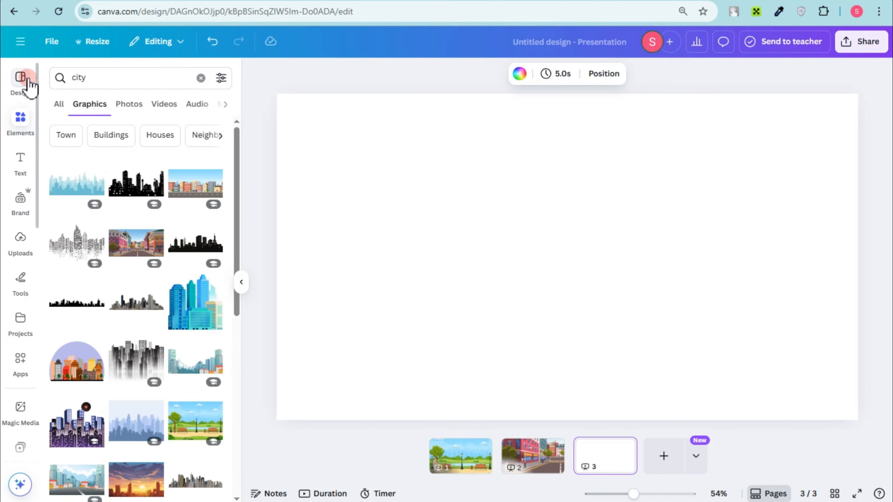
{"action": "left_click", "coordinate": [190, 198]}
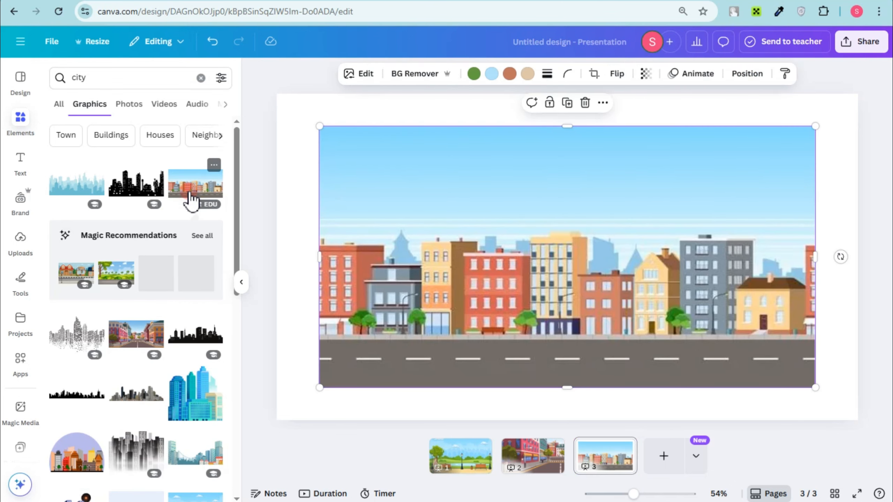
{"action": "right_click", "coordinate": [569, 359]}
{"action": "left_click", "coordinate": [637, 438]}
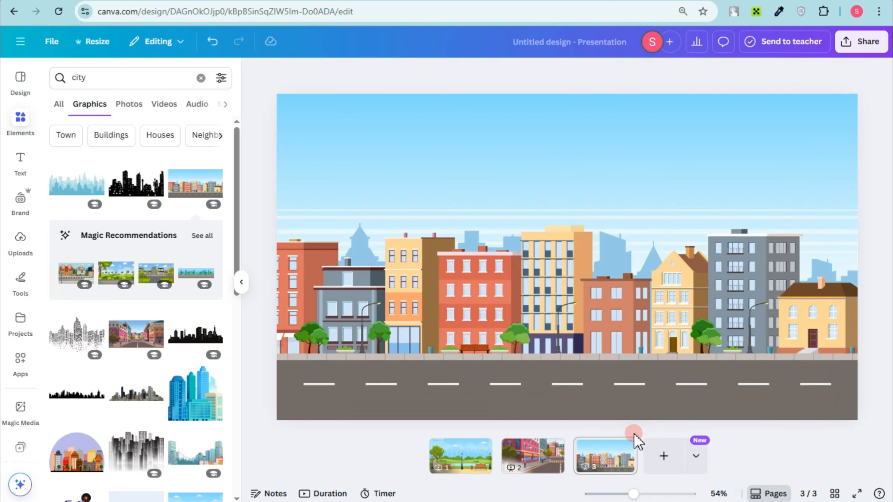
Search the graphics for "car moving" and add the yellow car at the left end of the road on page 3.
{"action": "left_click", "coordinate": [73, 78]}
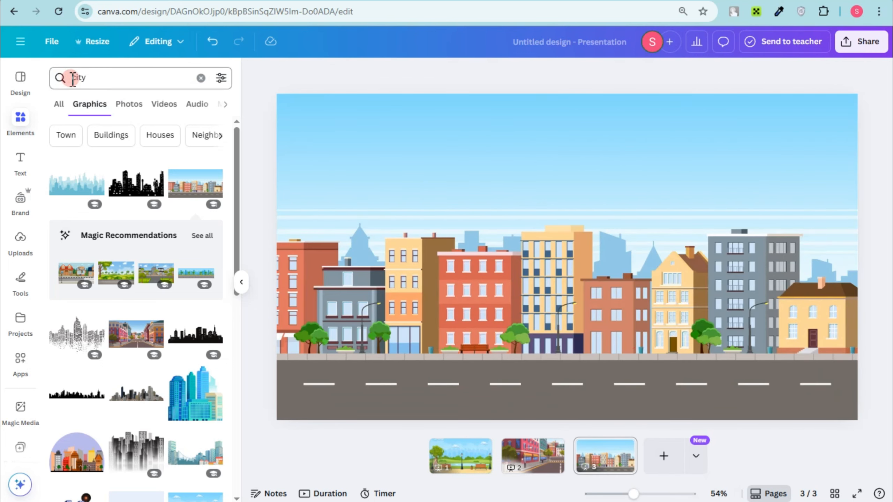
{"action": "left_click", "coordinate": [94, 77]}
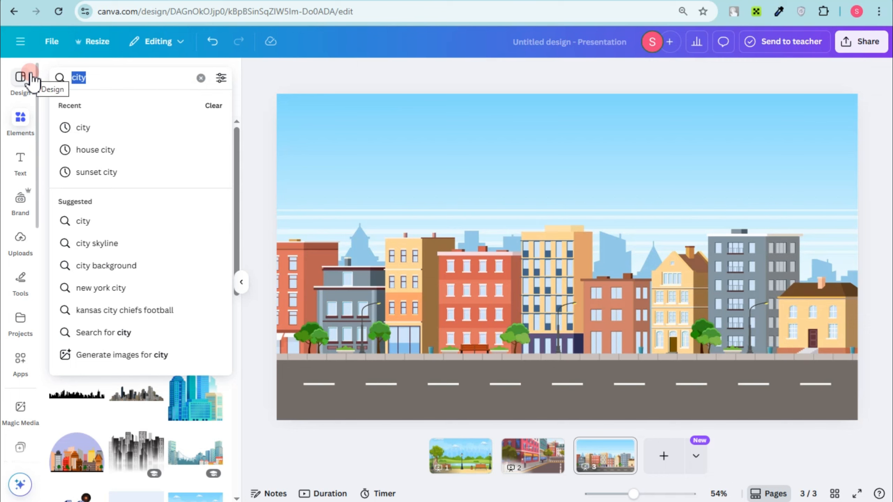
{"action": "type", "text": "car"}
{"action": "key", "text": "Return"}
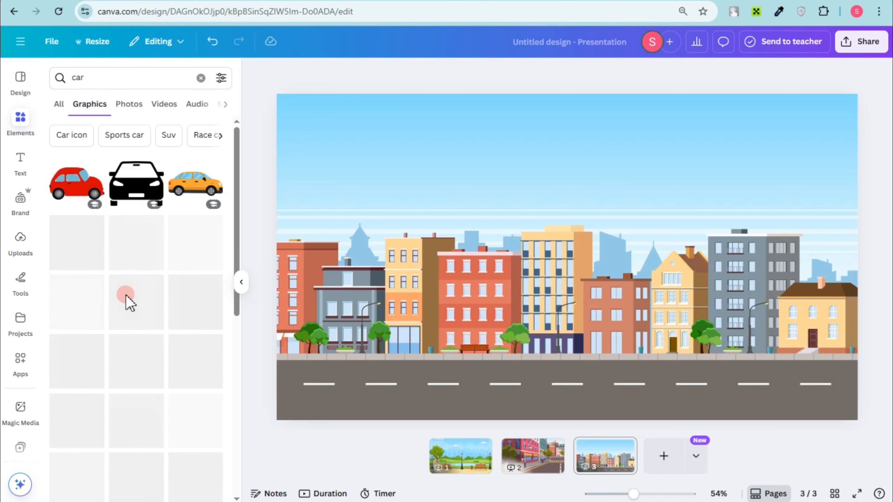
{"action": "type", "text": "moving"}
{"action": "key", "text": "Return"}
{"action": "scroll", "coordinate": [61, 237], "scroll_direction": "down", "scroll_amount": 3}
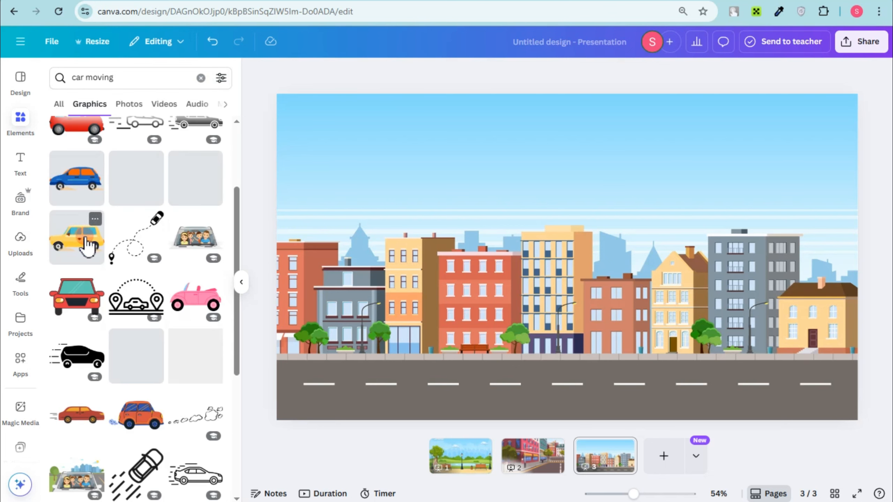
{"action": "left_click", "coordinate": [87, 190]}
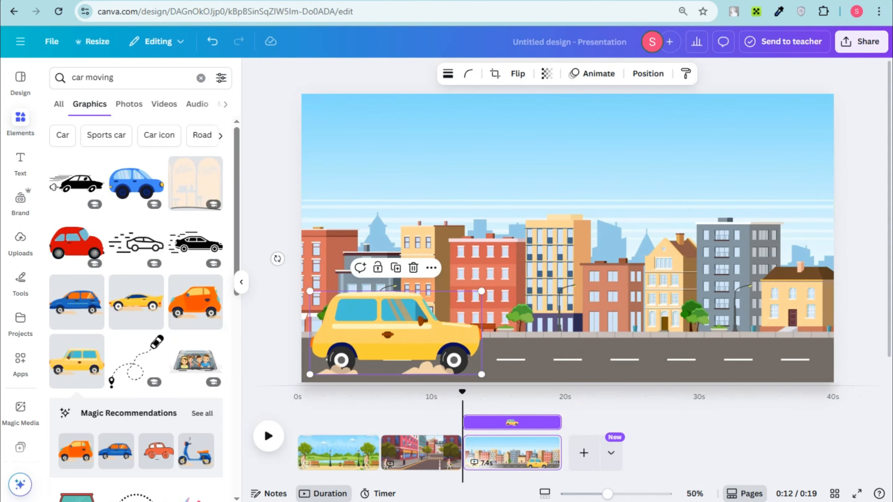
Hide the timeline durations and duplicate page 3 as a fourth page.
{"action": "left_click", "coordinate": [324, 494]}
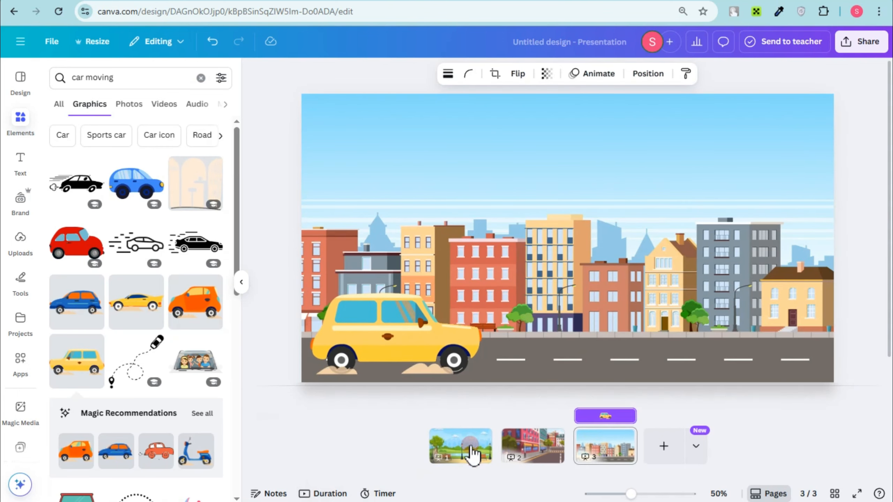
{"action": "right_click", "coordinate": [617, 448]}
{"action": "left_click", "coordinate": [701, 229]}
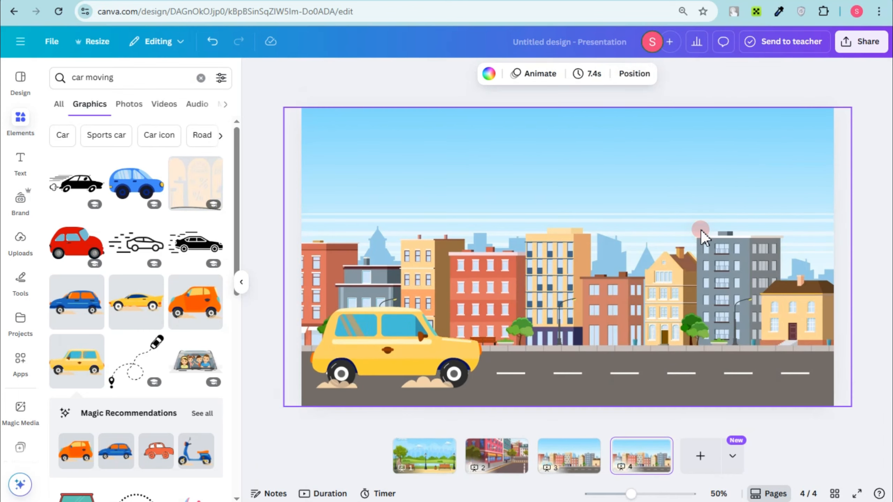
On page 4, enlarge the city background until its rightmost buildings fill the page, and enlarge the yellow car and place it on the road.
{"action": "left_click", "coordinate": [716, 329]}
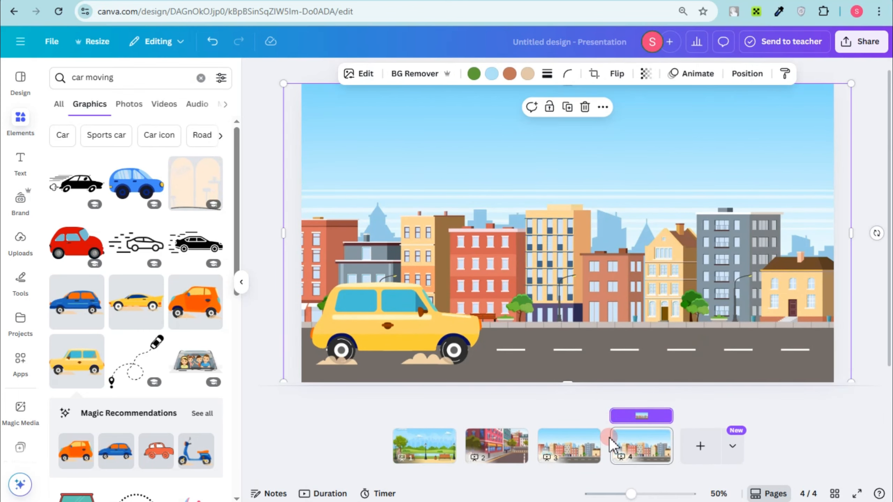
{"action": "left_click_drag", "start_coordinate": [631, 494], "coordinate": [613, 495]}
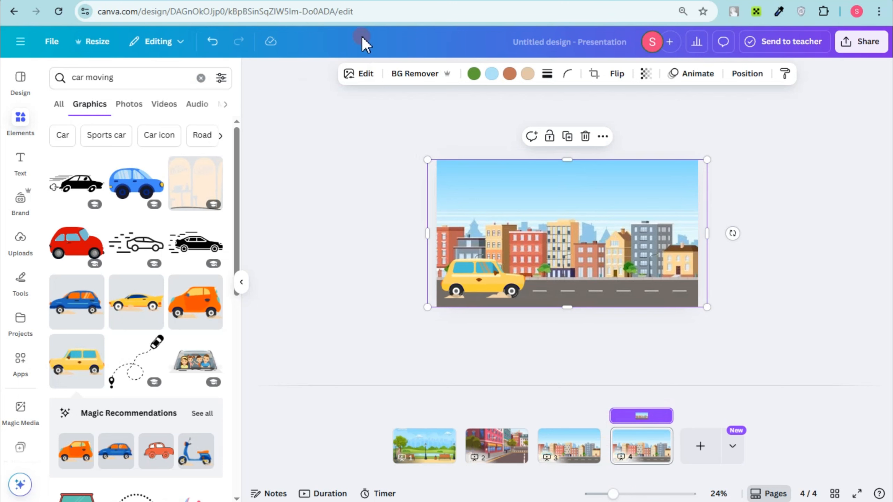
{"action": "left_click_drag", "start_coordinate": [425, 159], "coordinate": [6, 34]}
{"action": "left_click", "coordinate": [513, 268]}
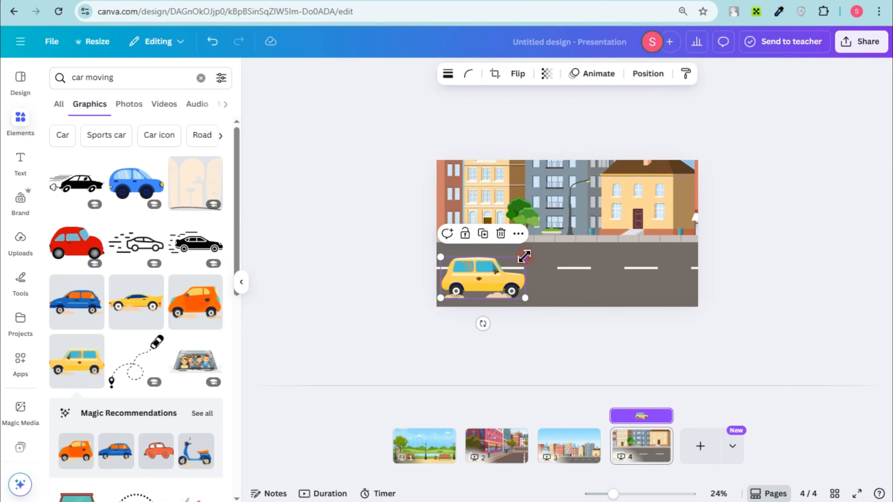
{"action": "left_click_drag", "start_coordinate": [526, 255], "coordinate": [630, 206]}
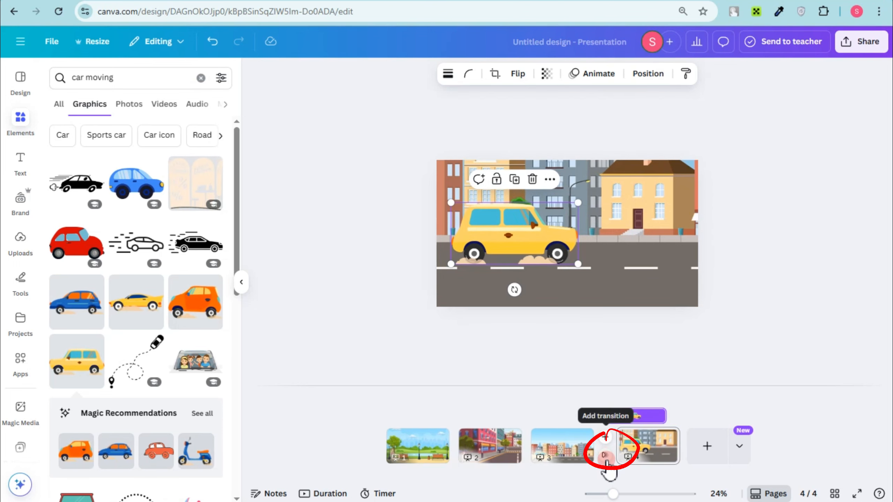
Add a Match & Move transition between pages 3 and 4, and preview the presentation from the first page in full screen.
{"action": "left_click", "coordinate": [605, 456]}
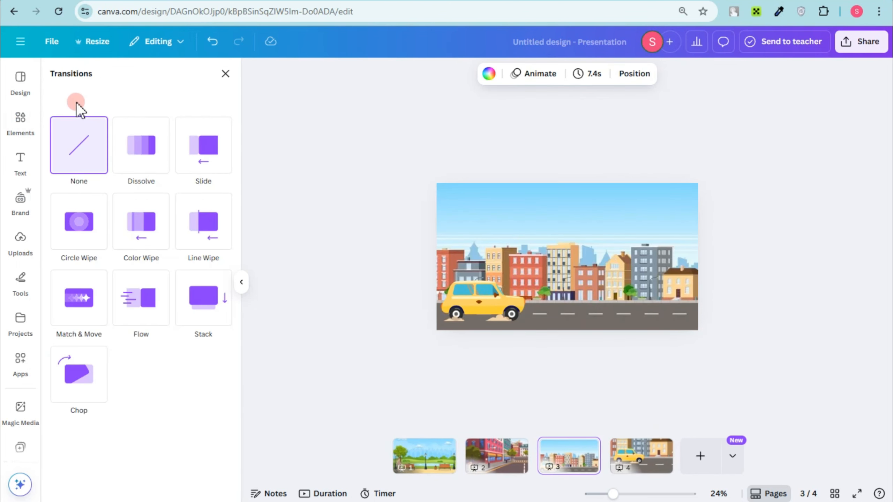
{"action": "left_click", "coordinate": [79, 303]}
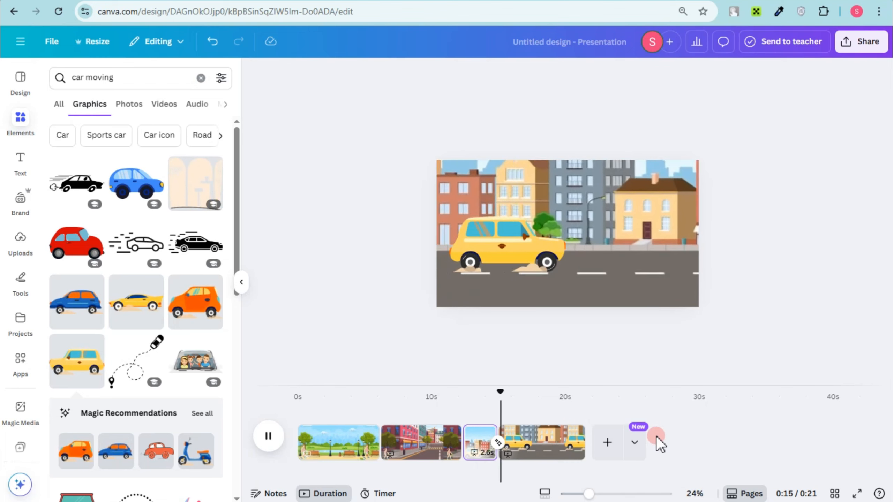
{"action": "left_click", "coordinate": [339, 447]}
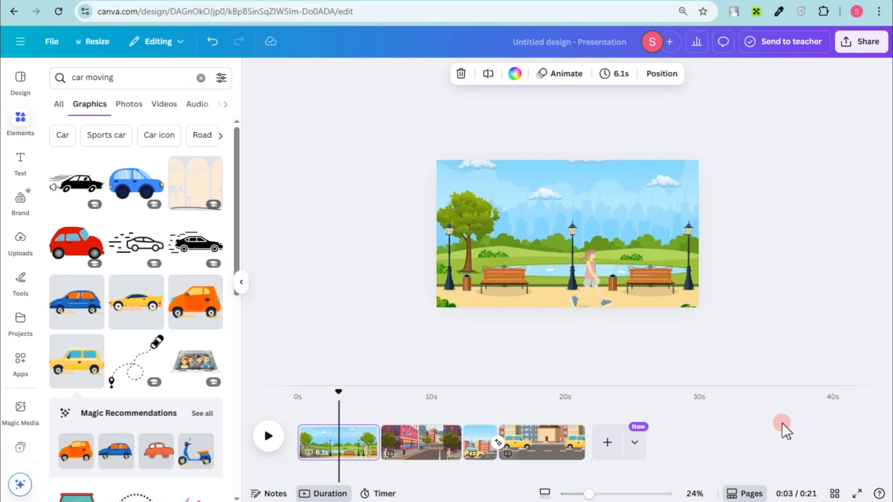
{"action": "left_click", "coordinate": [857, 494]}
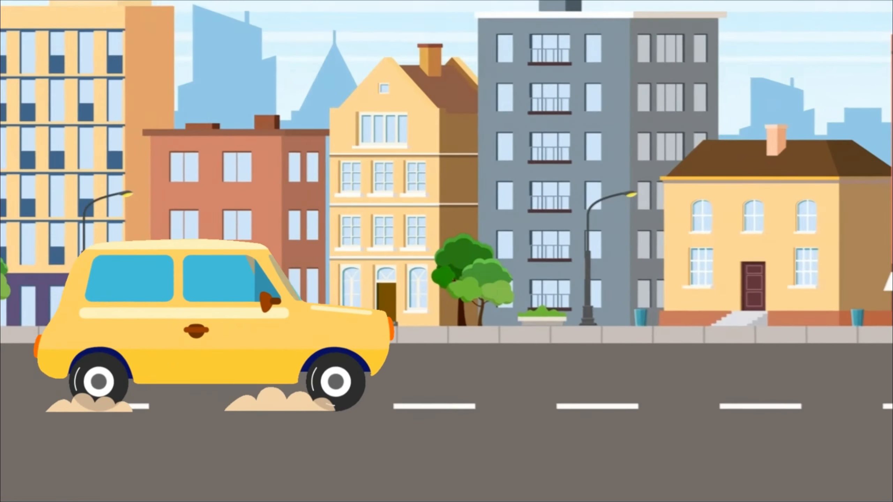
{"action": "key", "text": "Escape"}
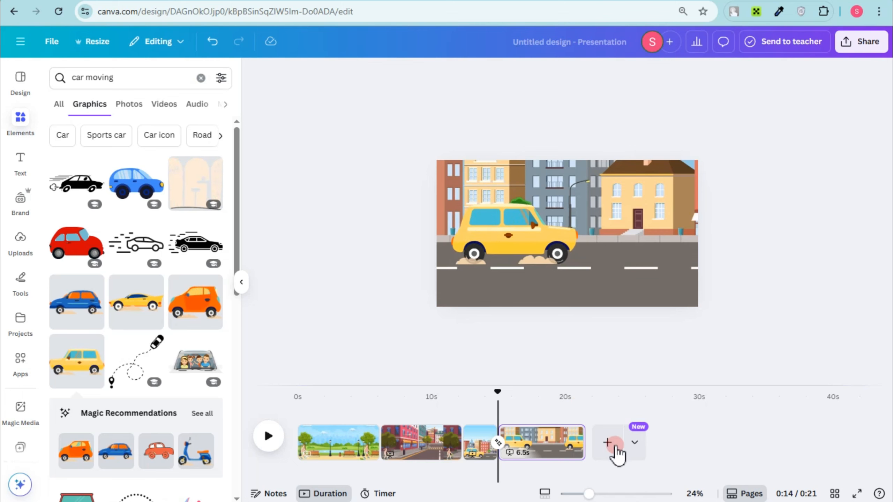
Add a blank fifth page to the presentation and search the graphics for "beach".
{"action": "left_click", "coordinate": [608, 443]}
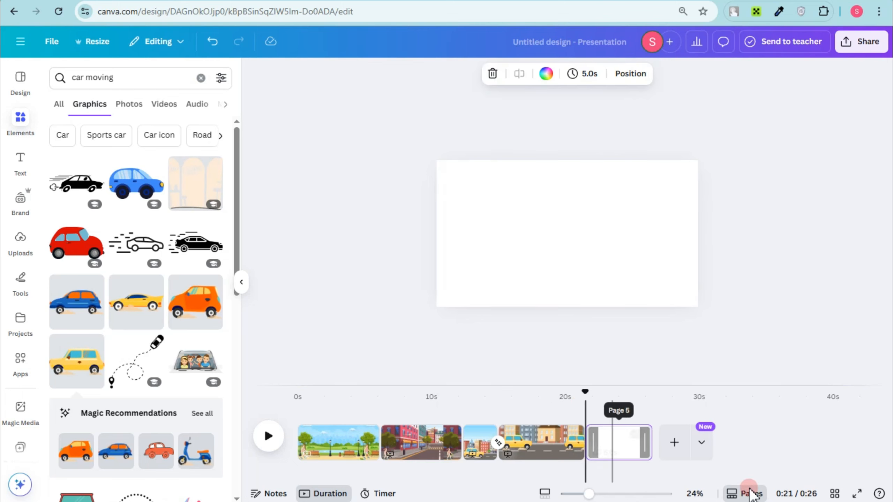
{"action": "left_click", "coordinate": [24, 118]}
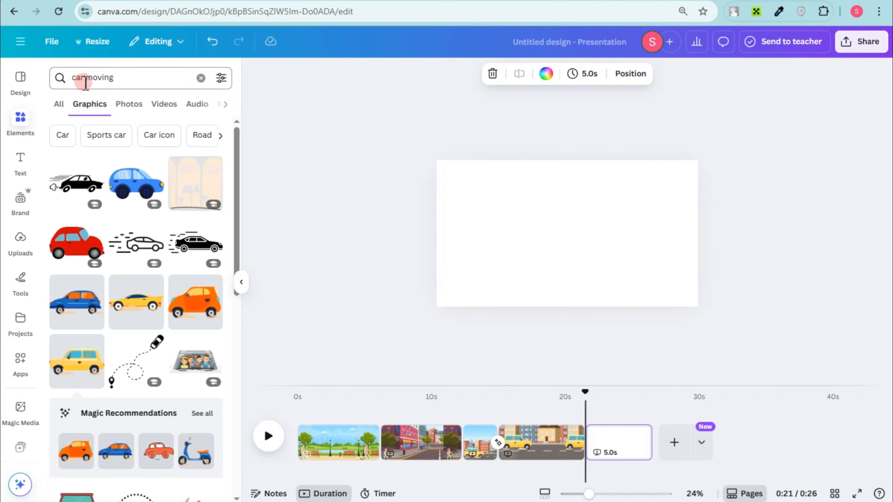
{"action": "left_click", "coordinate": [102, 77]}
{"action": "key", "text": "BackSpace"}
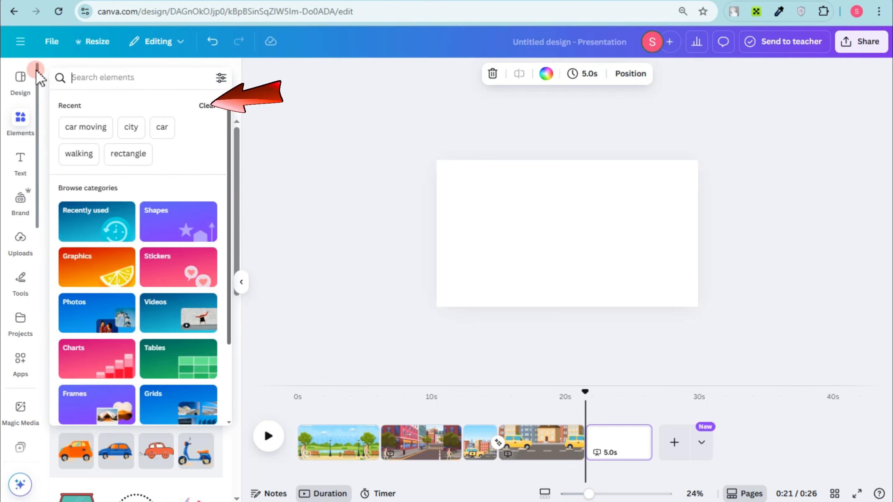
{"action": "type", "text": "beach"}
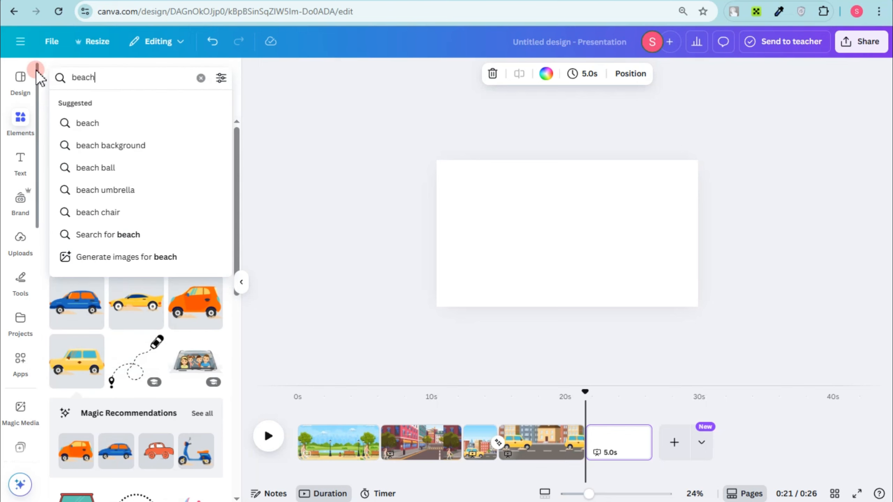
{"action": "key", "text": "Return"}
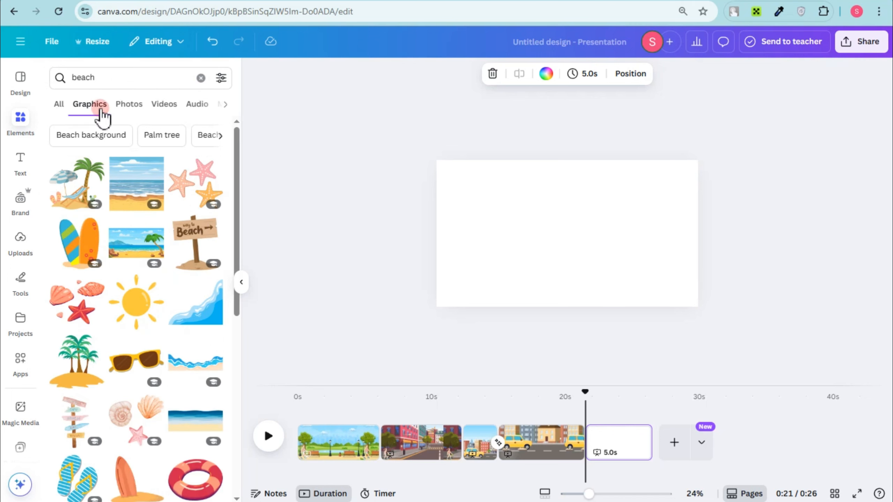
Add the beach scene with the palm tree and rocks to page 5 and set it as the page background.
{"action": "left_click_drag", "start_coordinate": [140, 255], "coordinate": [516, 235]}
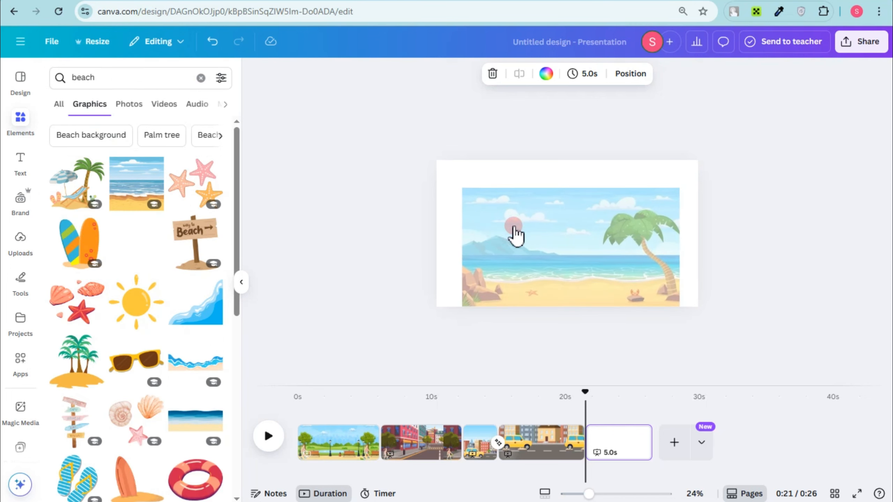
{"action": "right_click", "coordinate": [574, 261]}
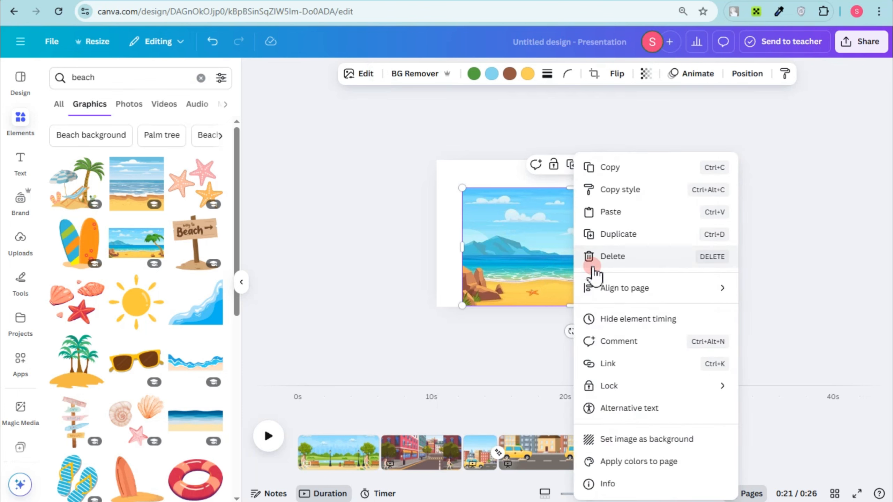
{"action": "left_click", "coordinate": [660, 444]}
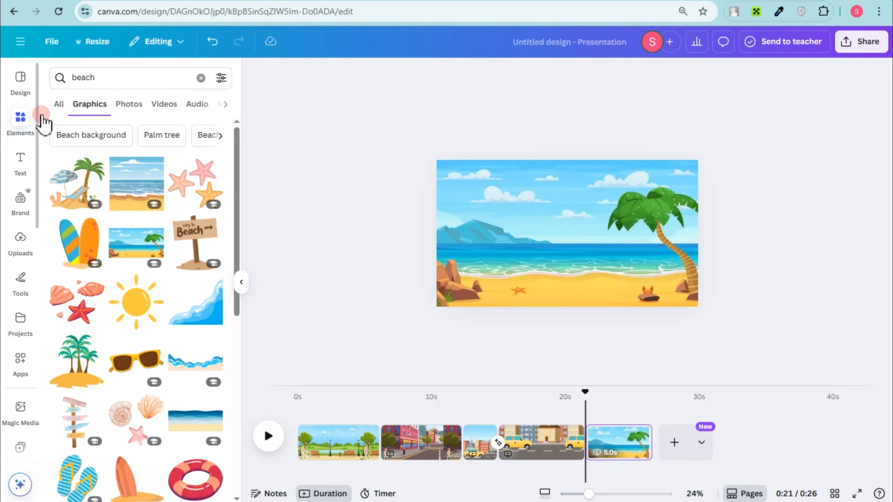
Search the graphics for "ball", add the animated red-orange ball, shrink it and place it at the beach scene's left edge above the sea.
{"action": "left_click_drag", "start_coordinate": [104, 76], "coordinate": [58, 74]}
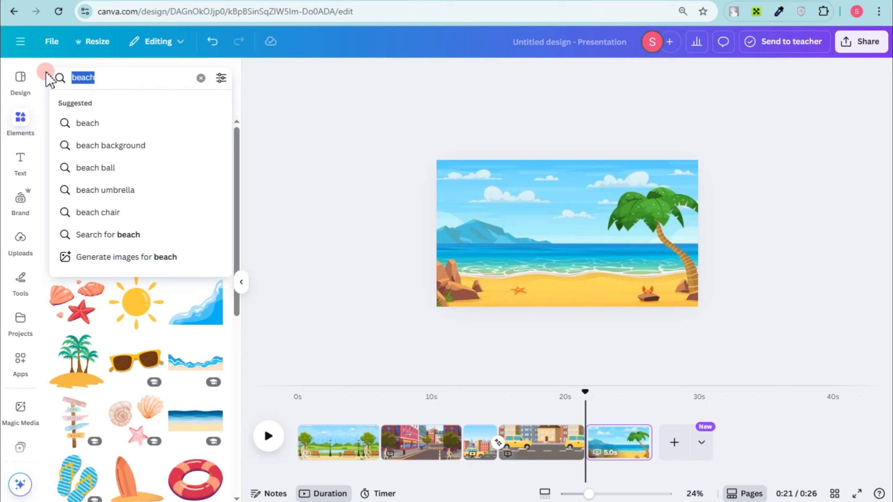
{"action": "type", "text": "ball"}
{"action": "key", "text": "Return"}
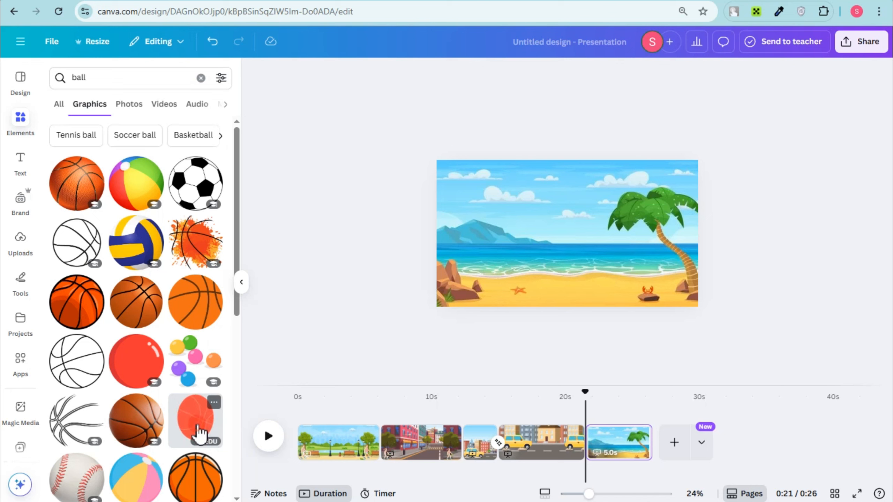
{"action": "left_click", "coordinate": [199, 434]}
{"action": "left_click_drag", "start_coordinate": [646, 176], "coordinate": [563, 239]}
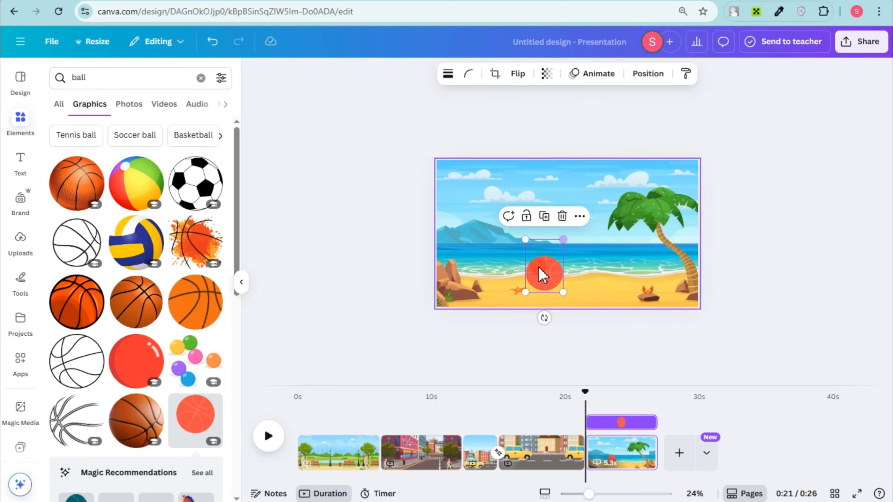
{"action": "left_click_drag", "start_coordinate": [541, 276], "coordinate": [445, 211]}
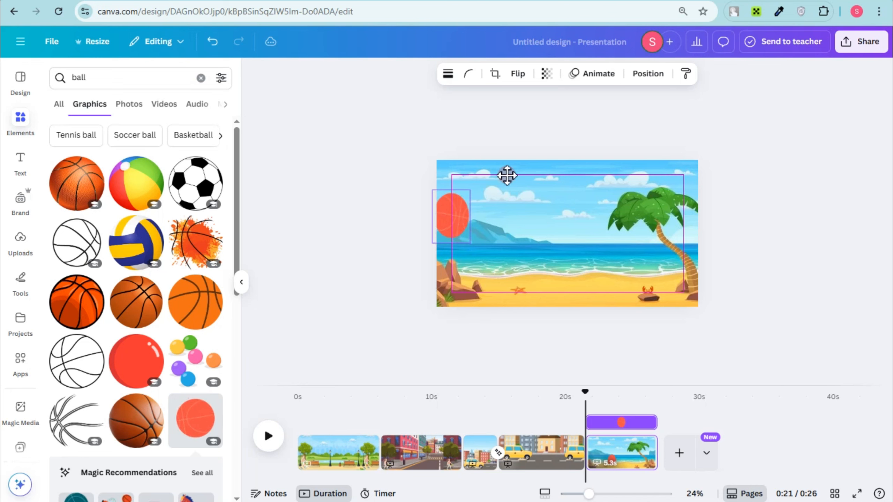
Create a custom animation path that carries the ball from the page's left edge down across the beach and off the right edge.
{"action": "left_click", "coordinate": [601, 75]}
{"action": "left_click", "coordinate": [110, 211]}
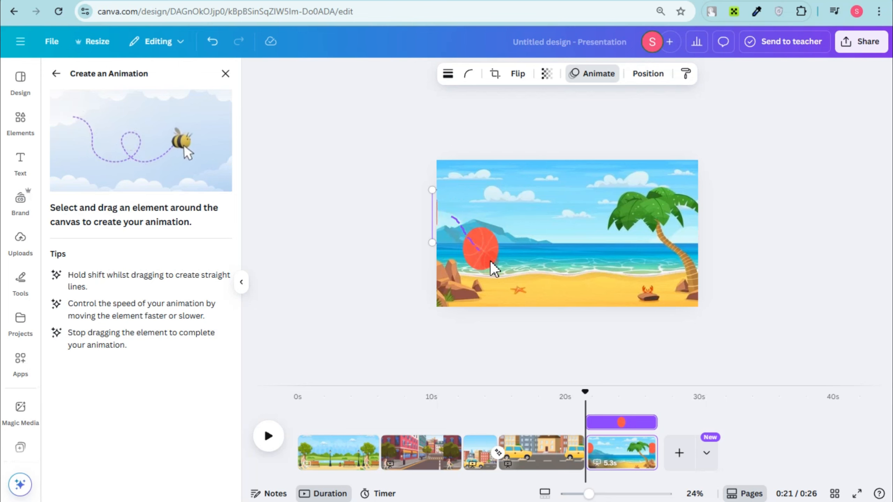
{"action": "mouse_move", "coordinate": [559, 246]}
{"action": "left_mouse_down"}
{"action": "mouse_move", "coordinate": [621, 303]}
{"action": "mouse_move", "coordinate": [643, 292]}
{"action": "mouse_move", "coordinate": [655, 238]}
{"action": "mouse_move", "coordinate": [717, 210]}
{"action": "left_mouse_up"}
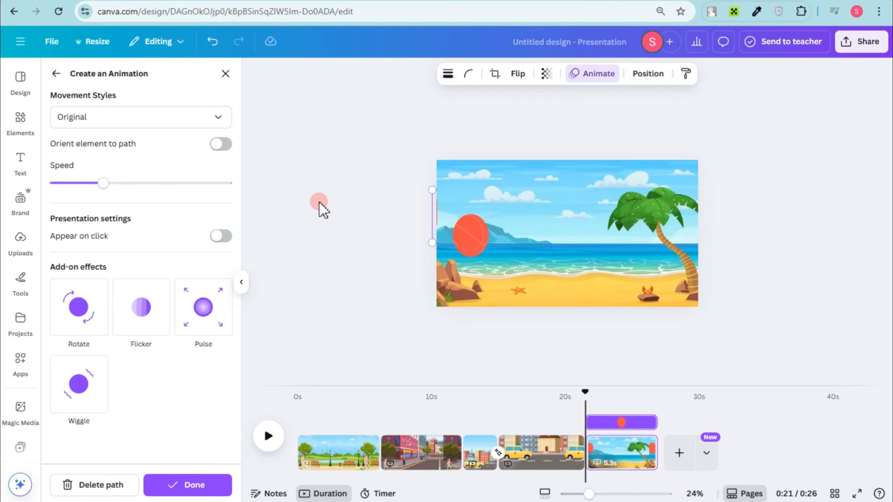